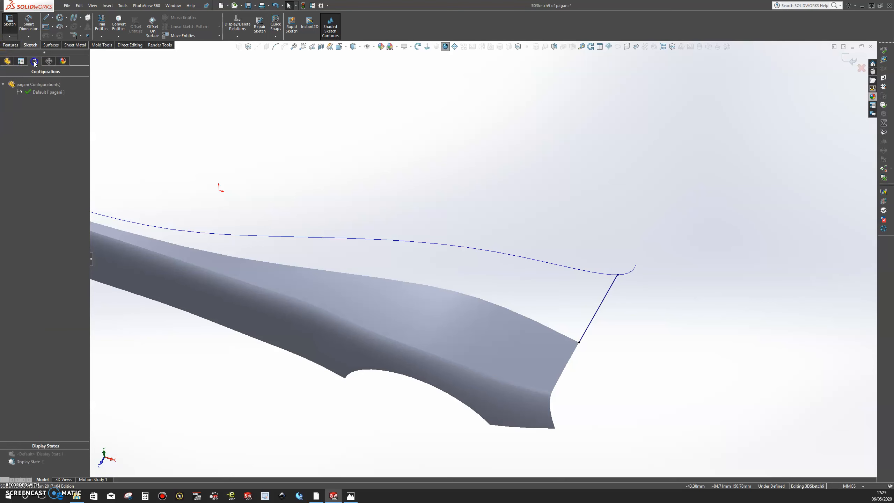
Activate <Default>_Display State 1 and, in the Top view, align the rear sketch curve's free endpoint with the straight reference line.
double_click(40, 454)
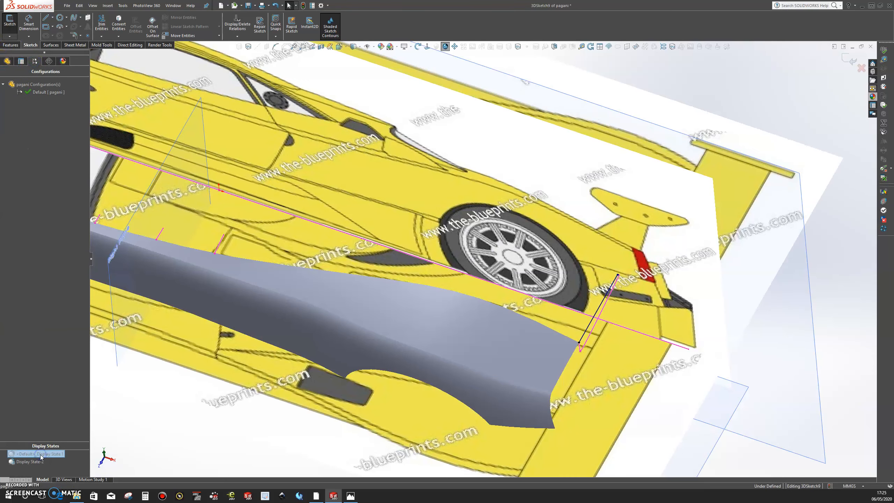
key("space")
left_click(533, 190)
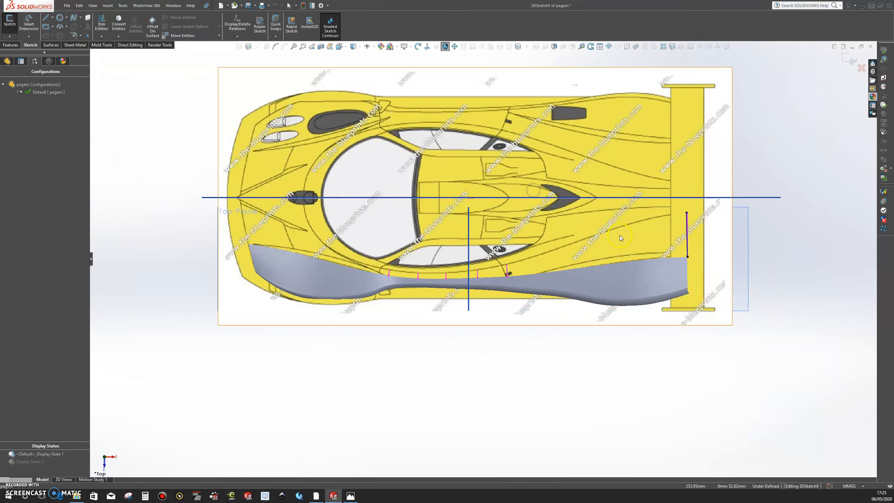
scroll(643, 231, "down", 5)
scroll(704, 260, "down", 5)
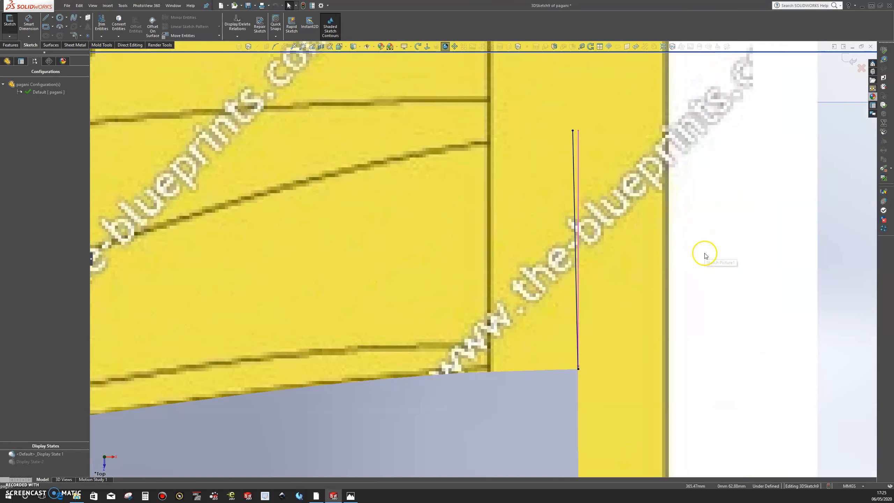
mouse_move(573, 131)
left_mouse_down()
mouse_move(585, 132)
mouse_move(578, 130)
left_mouse_up()
left_click(611, 232)
scroll(611, 233, "up", 5)
mouse_move(553, 298)
middle_mouse_down()
mouse_move(559, 222)
mouse_move(530, 186)
middle_mouse_up()
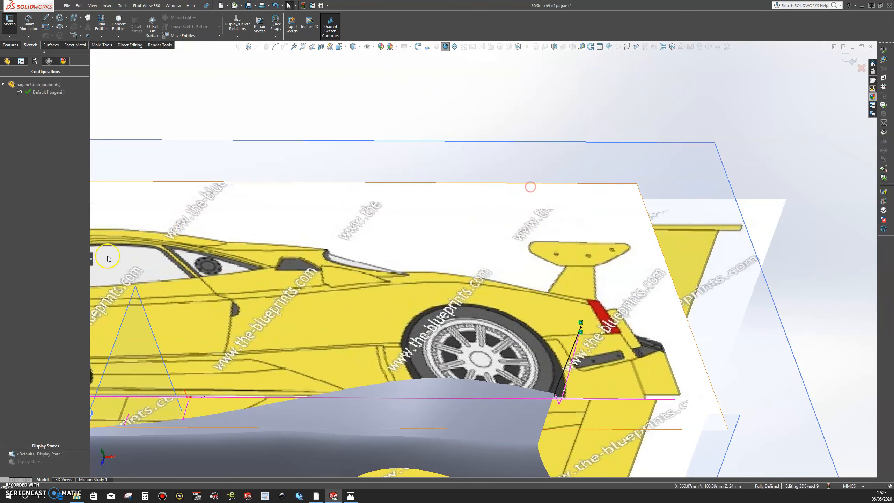
Reactivate Display State-2 to hide the blueprint images and inspect the rear curve joining the body edge to the guide curve.
double_click(42, 462)
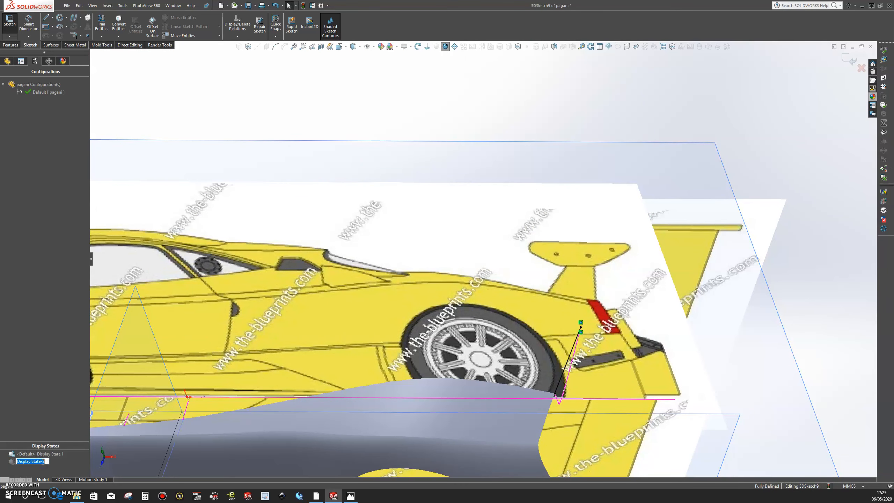
left_click(66, 465)
double_click(42, 461)
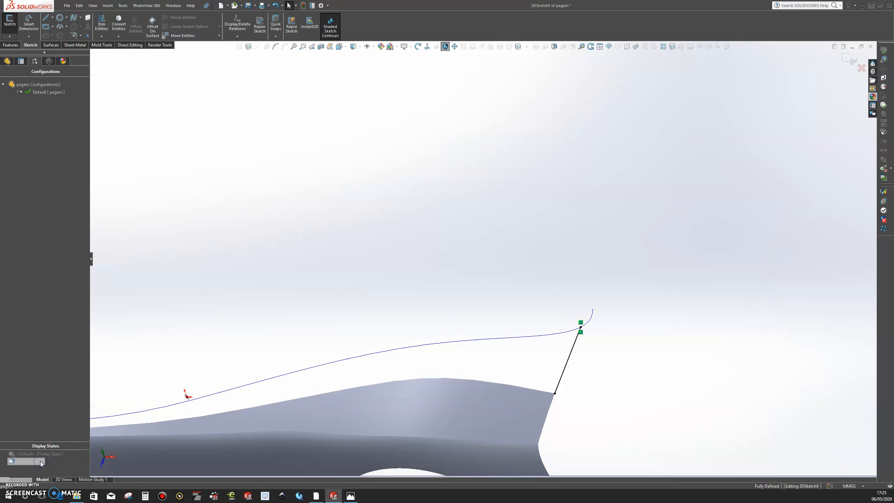
mouse_move(564, 438)
middle_mouse_down()
mouse_move(411, 379)
mouse_move(429, 325)
mouse_move(381, 306)
mouse_move(355, 362)
middle_mouse_up()
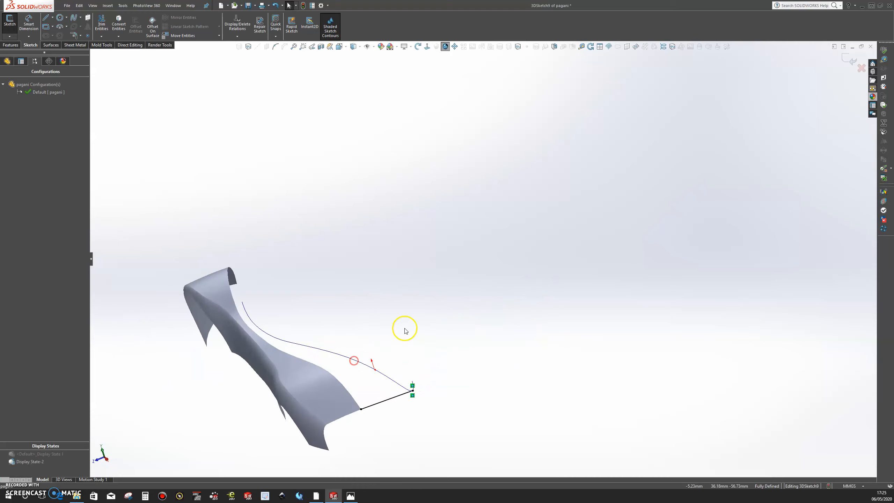
scroll(384, 386, "up", 3)
middle_click_drag(430, 327, 465, 355)
scroll(416, 359, "down", 5)
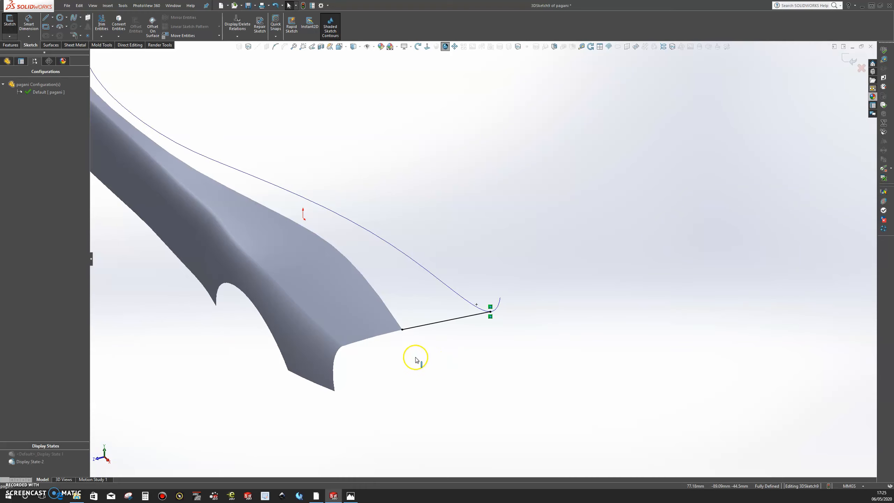
Return to the feature tree and exit the 3D sketch containing the curve at the body's rear.
left_click(7, 61)
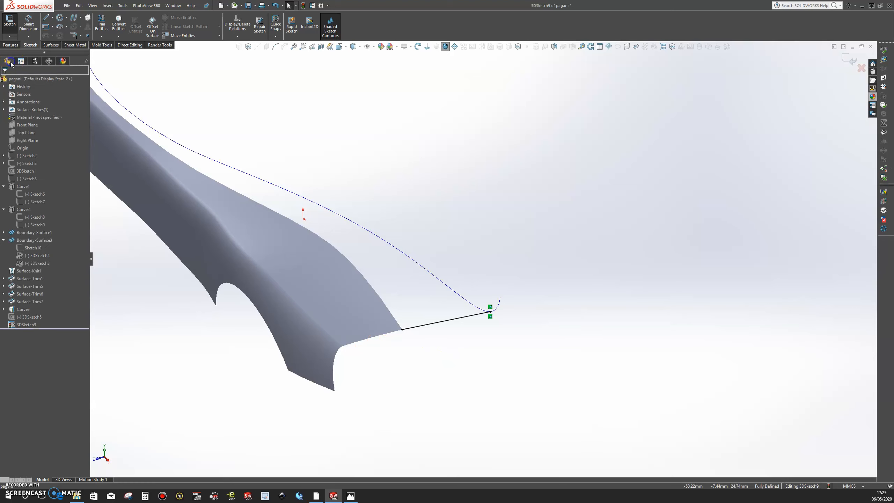
left_click(27, 311)
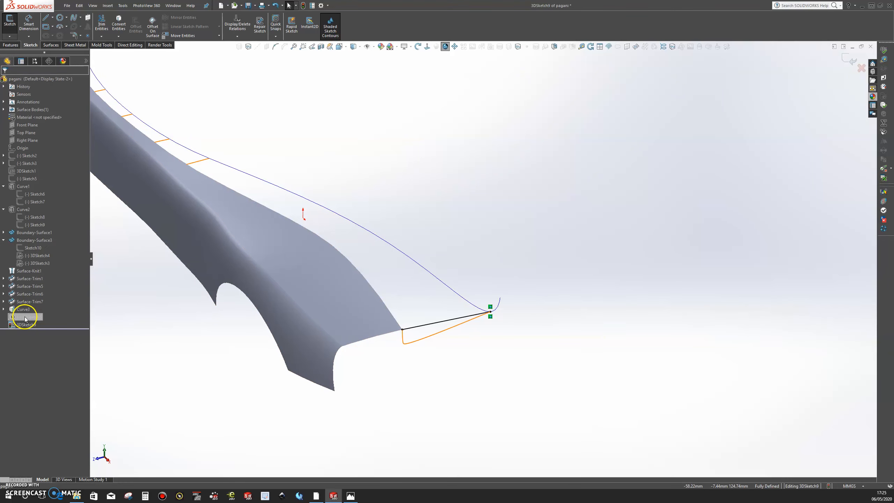
right_click(26, 319)
left_click(166, 243)
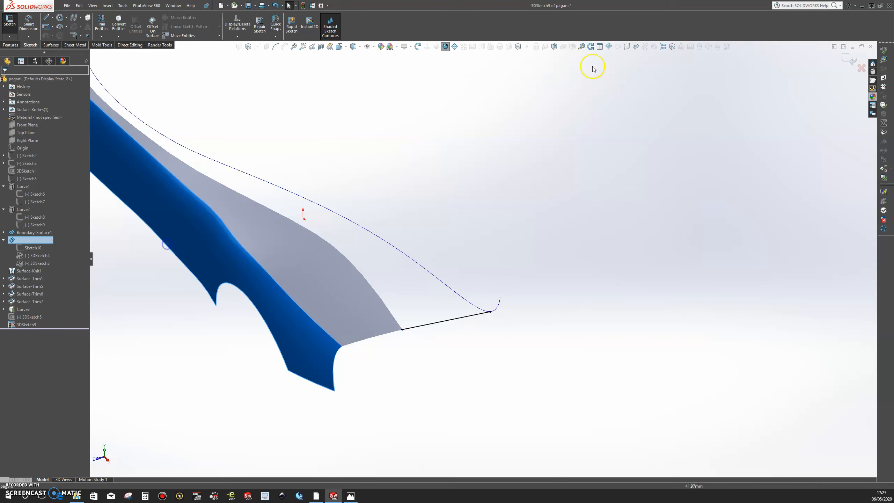
left_click(794, 89)
left_click(852, 60)
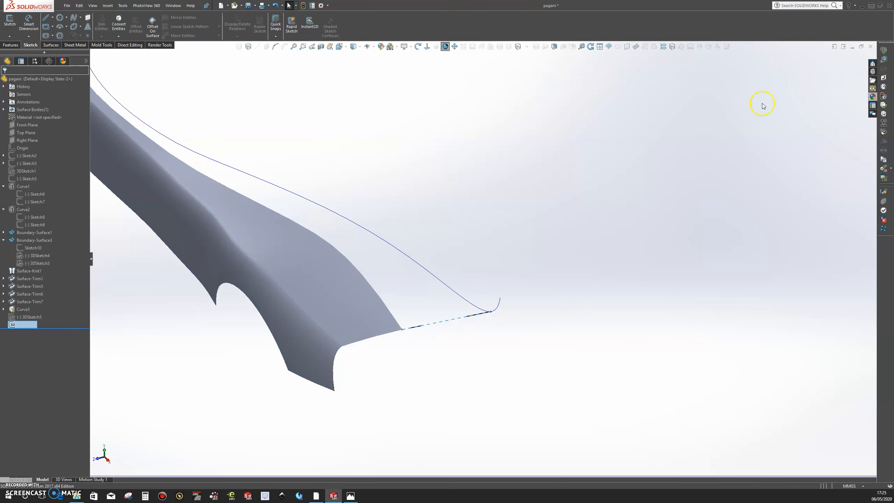
left_click(403, 170)
left_click(10, 485)
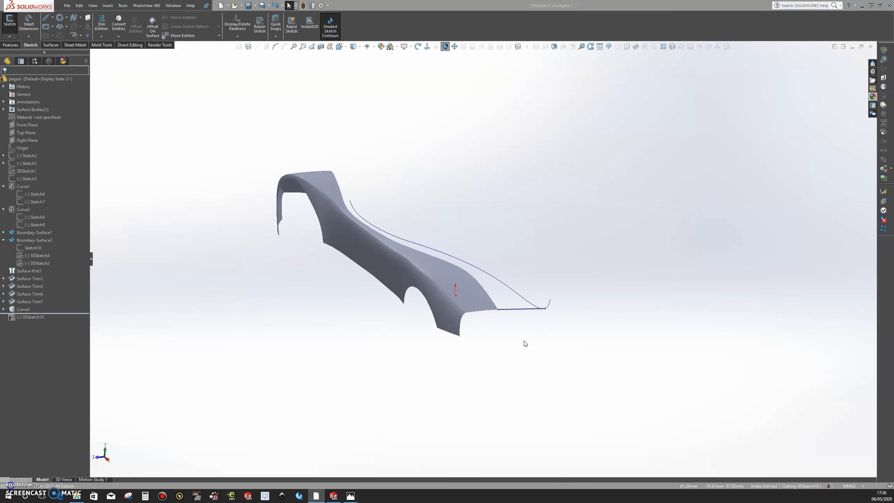
Examine the rear connecting curve between the body corner and the guide curve in the Right view.
scroll(526, 327, "down", 5)
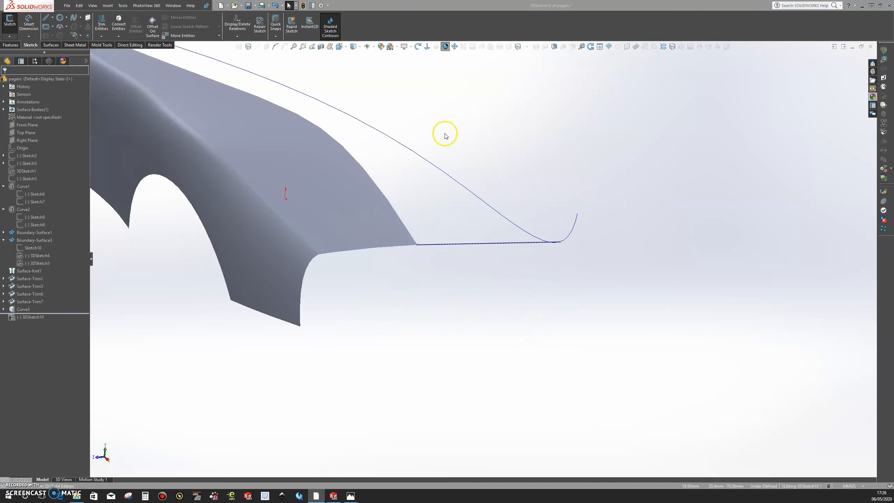
scroll(508, 261, "up", 2)
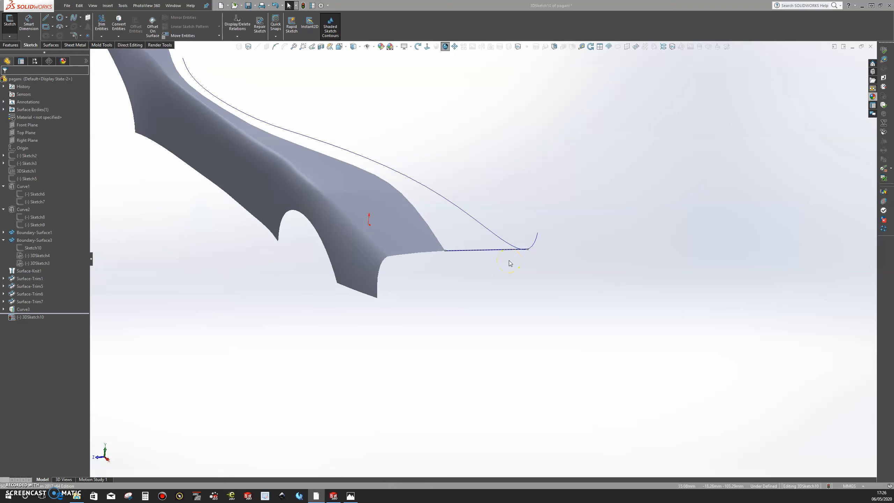
scroll(510, 263, "up", 3)
middle_click_drag(495, 253, 456, 219)
key("space")
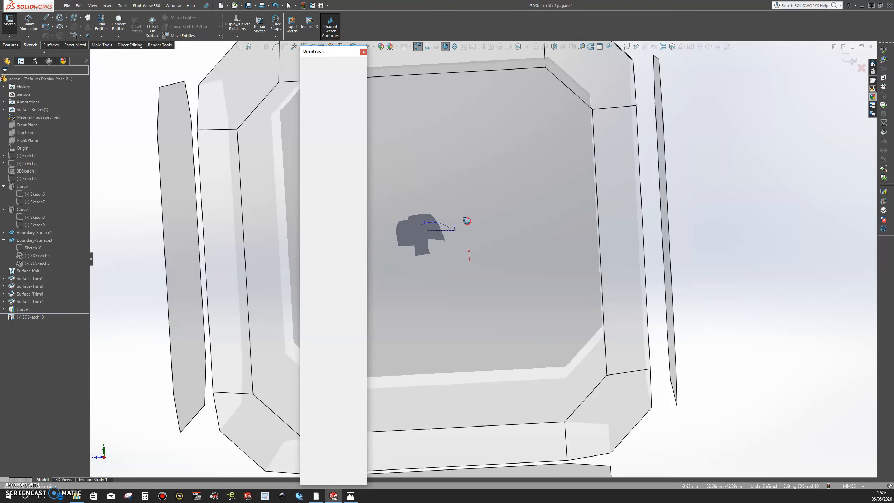
left_click(466, 220)
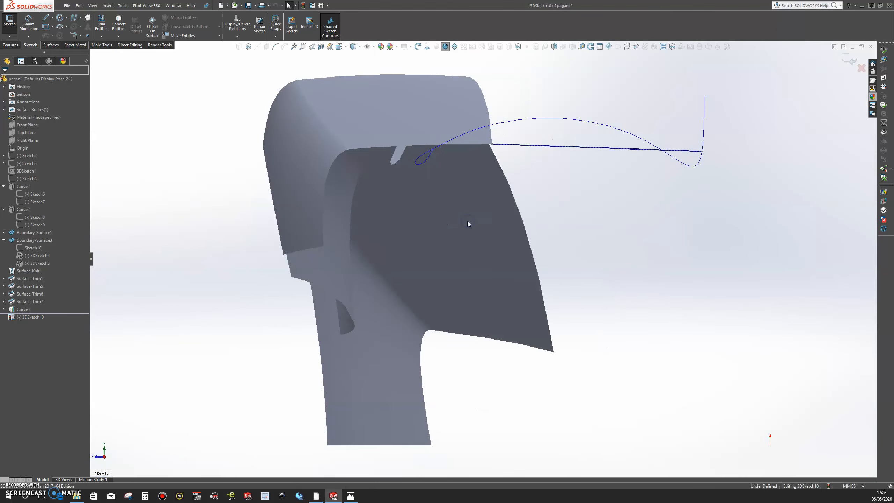
scroll(610, 170, "down", 2)
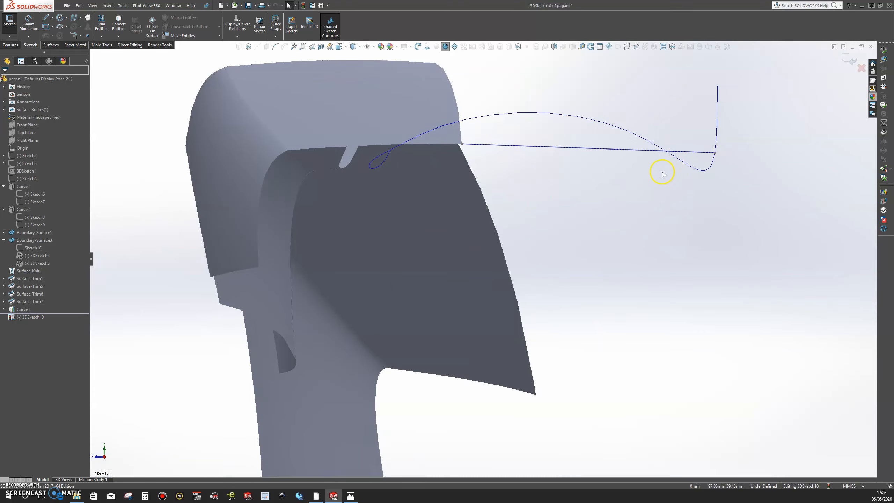
scroll(662, 174, "up", 1)
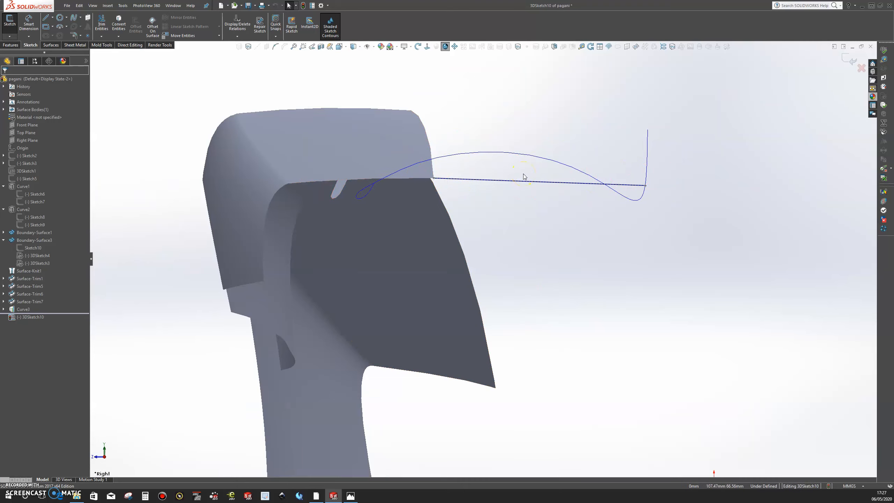
scroll(533, 172, "down", 2)
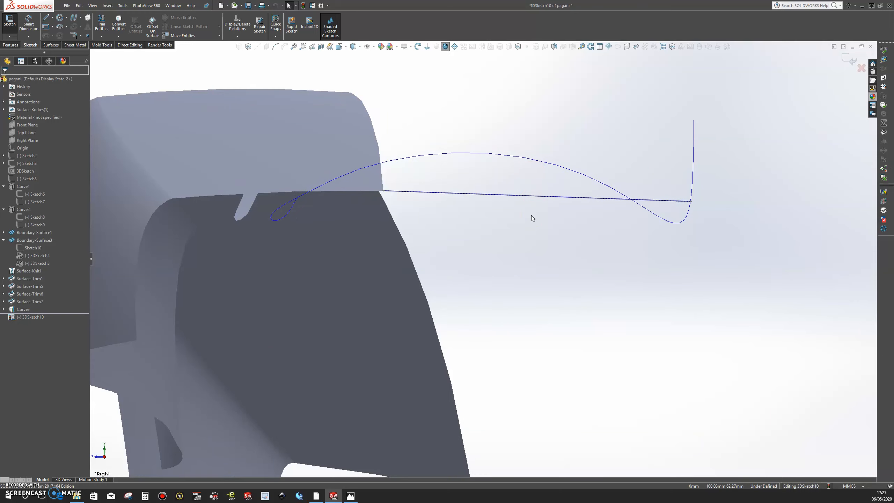
Select the rear connecting spline and pull its end handles outward and down so it sags below the straight line.
left_click(532, 196)
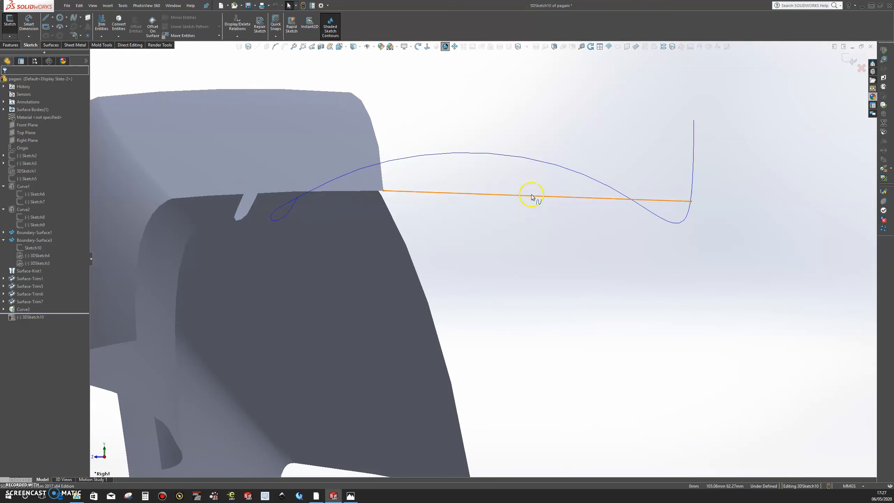
left_click(532, 196)
left_click(504, 202)
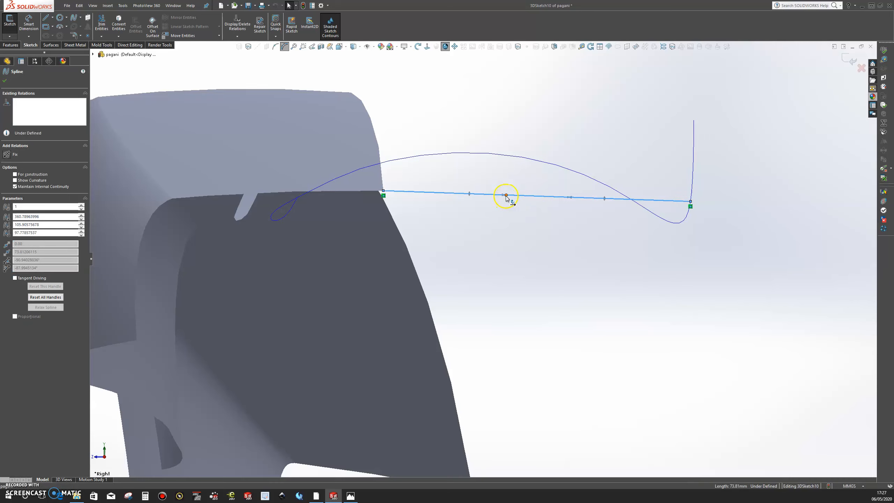
left_click_drag(506, 196, 417, 185)
left_click(548, 193)
left_click_drag(548, 193, 415, 340)
Add an Along Z relation to the spline's tangency handle at the body corner and adjust the handle's length.
left_click(457, 159)
left_click_drag(406, 188, 414, 191)
scroll(400, 227, "down", 2)
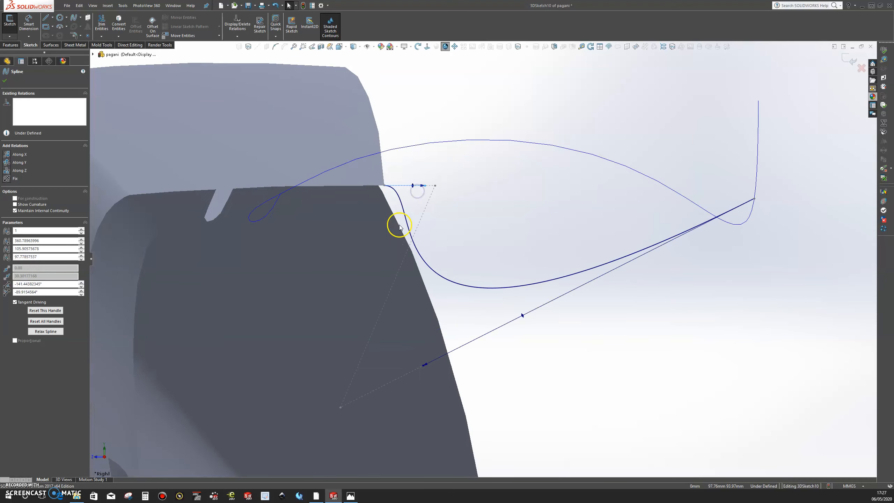
scroll(399, 227, "down", 2)
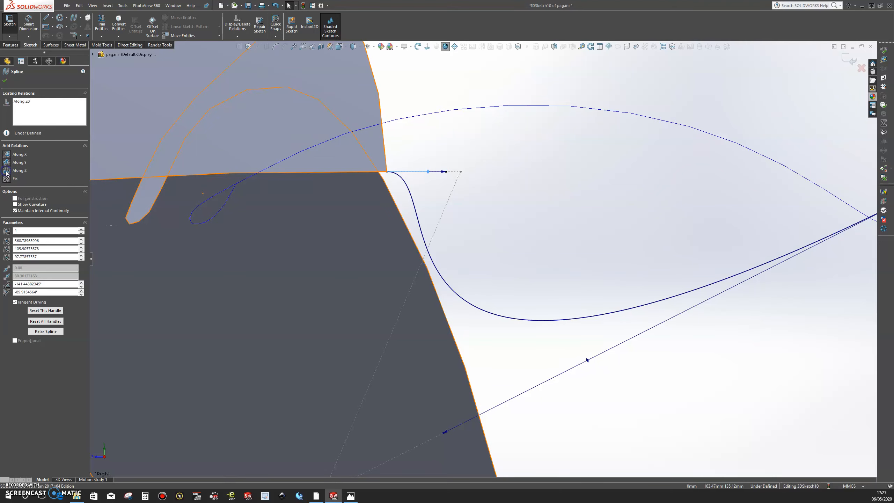
left_click_drag(447, 173, 473, 172)
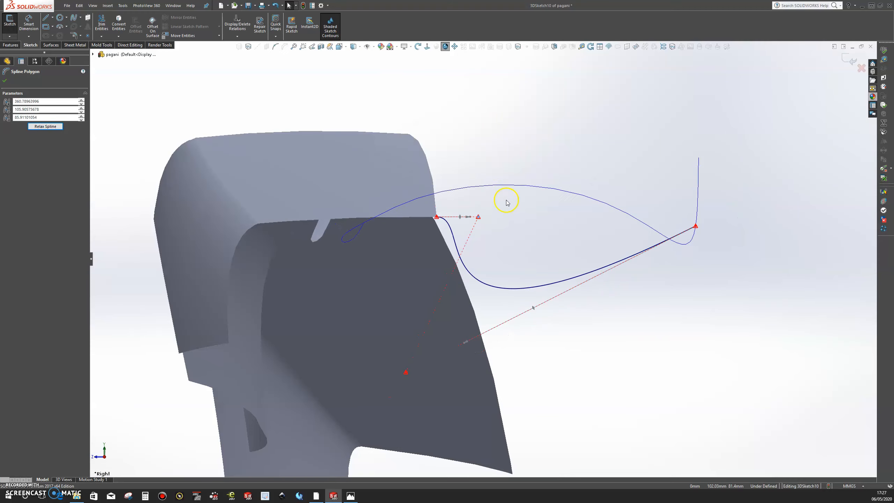
Select the spline and swing its tangency handle at the guide-curve end to a steeper downward angle.
scroll(508, 199, "up", 5)
scroll(525, 274, "down", 3)
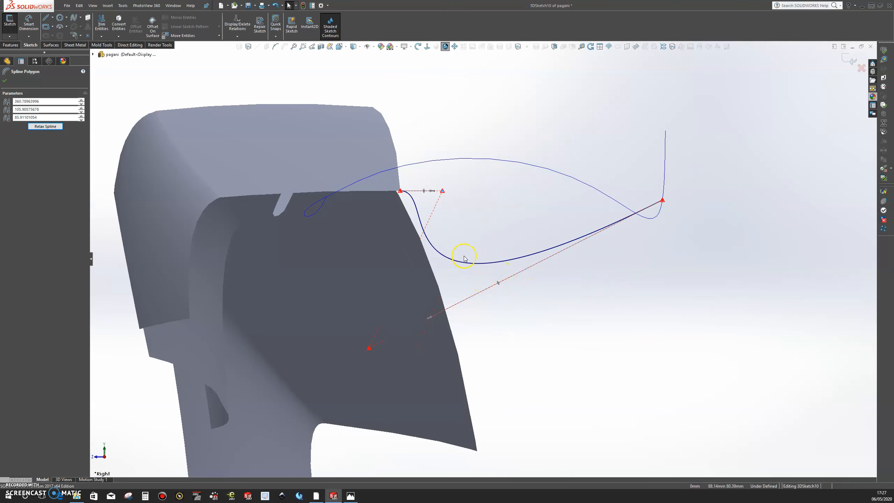
left_click(567, 245)
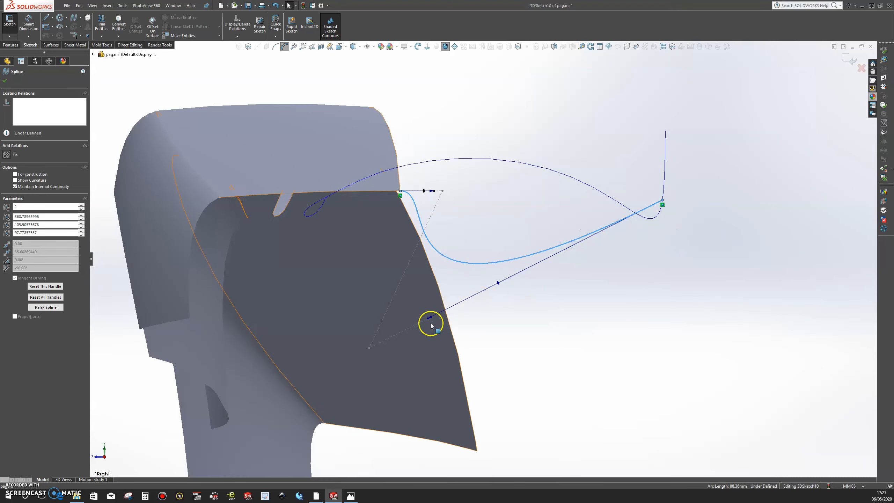
left_click_drag(430, 318, 522, 358)
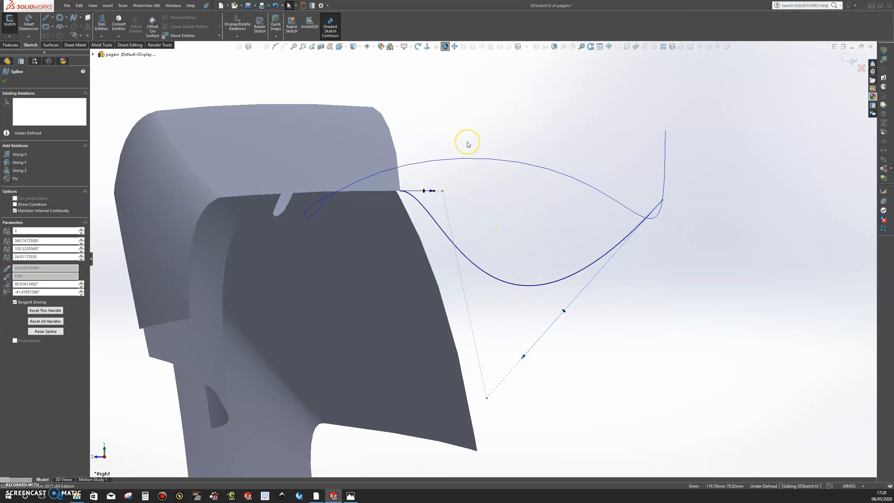
Insert a spline point near the body corner and move it downward to steepen the start of the curve.
left_click(277, 49)
left_click(437, 222)
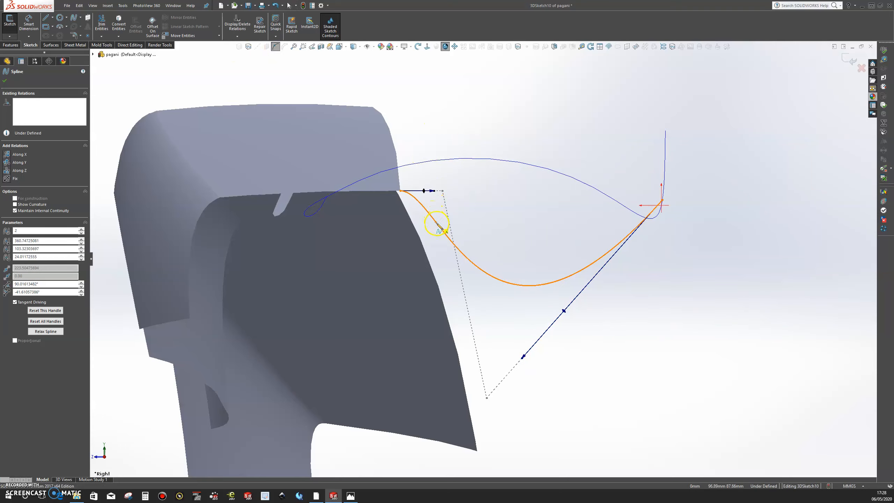
key("Escape")
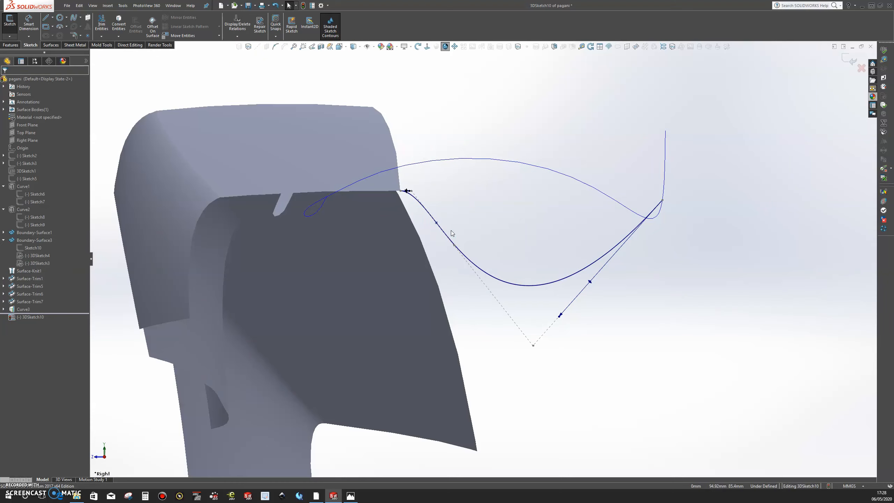
left_click_drag(436, 222, 420, 252)
Adjust the spline's lower control polygon vertices, moving the outer one almost directly below the guide-curve endpoint.
left_click(413, 322)
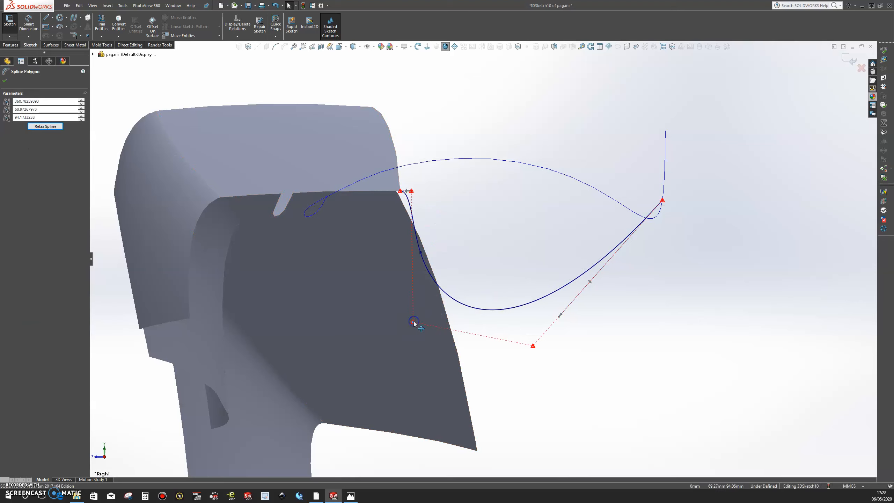
mouse_move(422, 323)
left_mouse_down()
mouse_move(438, 315)
mouse_move(419, 325)
left_mouse_up()
left_click(530, 348)
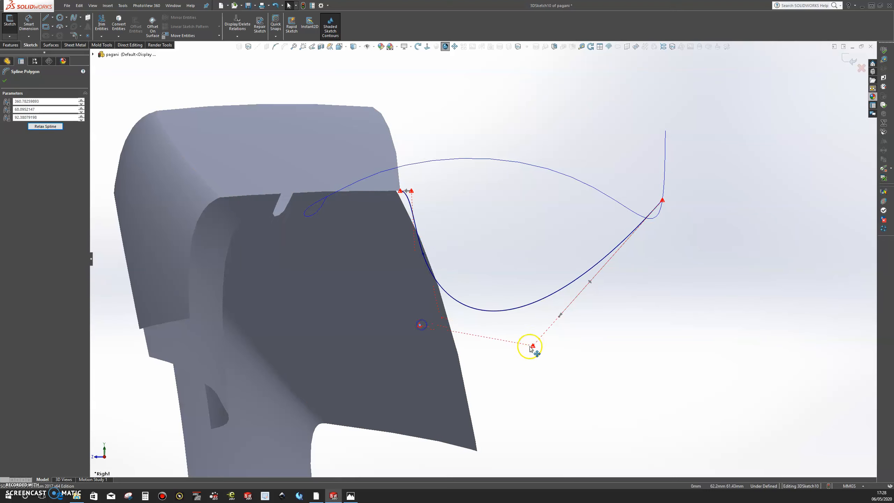
left_click_drag(535, 347, 666, 288)
Reposition the spline's two lower control polygon vertices in the Right view, raising the inner one to make the sag shallower.
scroll(622, 307, "up", 4)
mouse_move(482, 215)
middle_mouse_down()
mouse_move(485, 245)
mouse_move(480, 232)
middle_mouse_up()
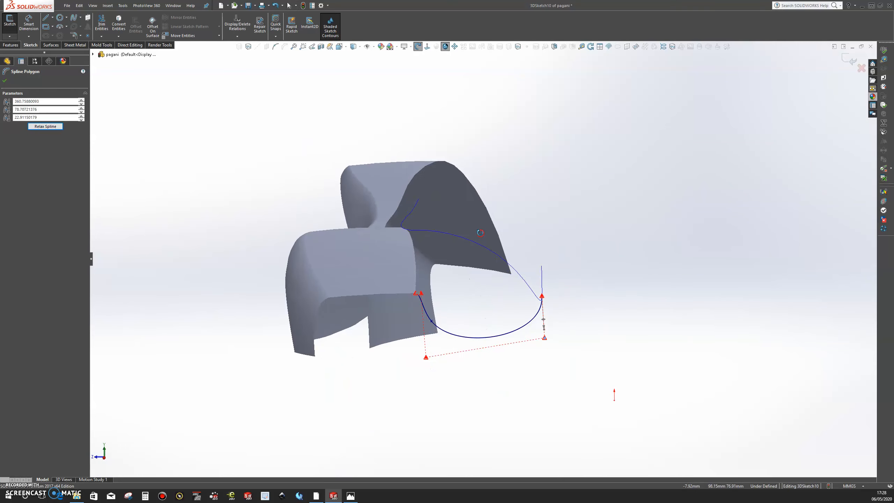
key("space")
left_click(488, 290)
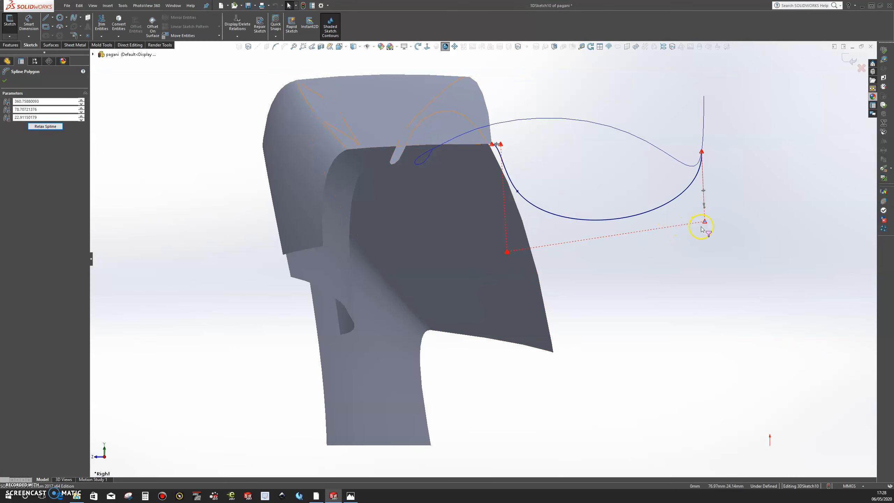
left_click_drag(706, 223, 638, 173)
left_click(526, 264)
left_click_drag(507, 253, 503, 210)
middle_click_drag(628, 202, 683, 250)
Raise the spline's two lower control polygon vertices in the Left view to flatten the sag between body edge and guide curve.
scroll(529, 373, "up", 4)
scroll(495, 308, "down", 3)
middle_click_drag(494, 305, 359, 363)
key("space")
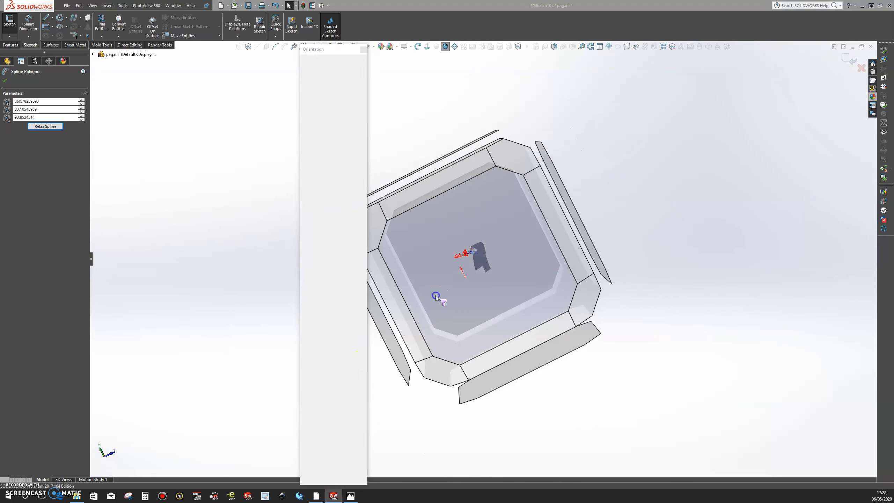
left_click(435, 295)
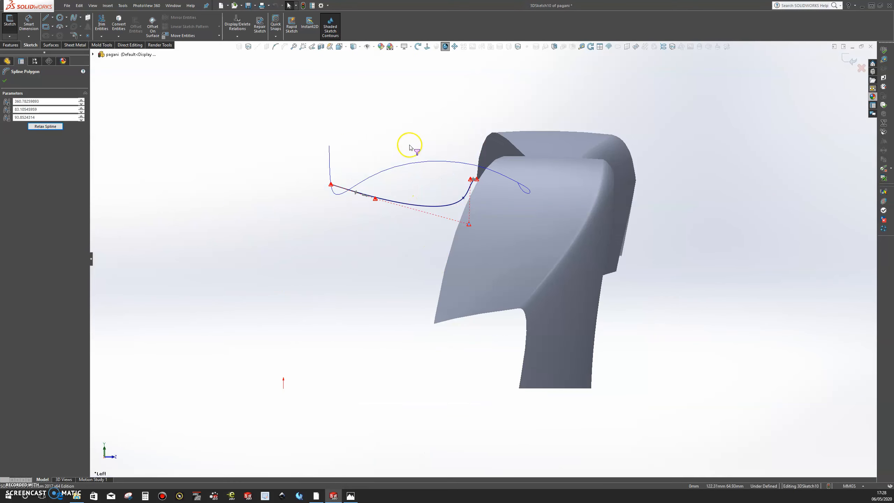
scroll(410, 148, "up", 3)
left_click_drag(551, 330, 568, 282)
left_click_drag(351, 274, 363, 259)
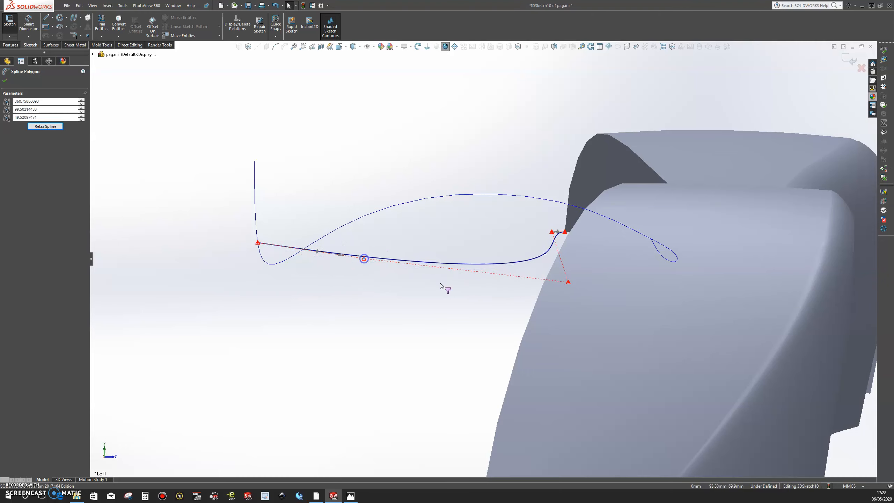
Move the spline's guide-side control vertex in close to the body corner and align the inner vertex below the body-end handle.
left_click_drag(364, 259, 492, 265)
left_click(570, 286)
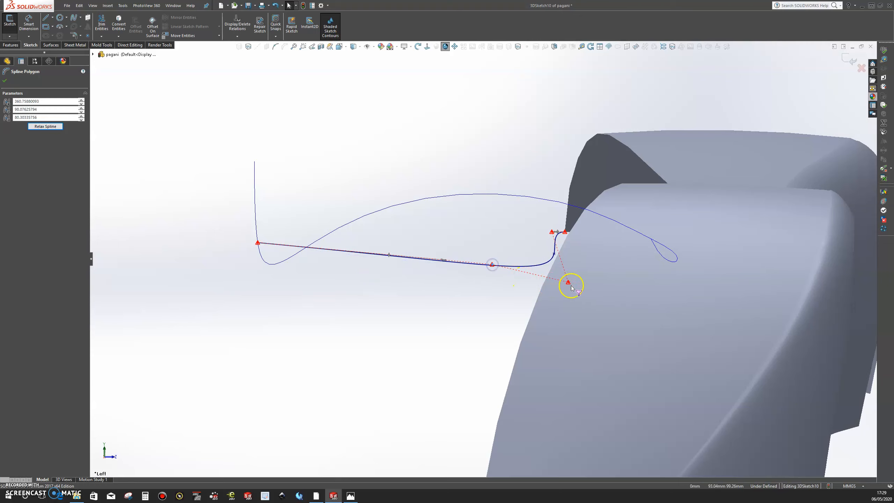
left_click_drag(569, 285, 553, 280)
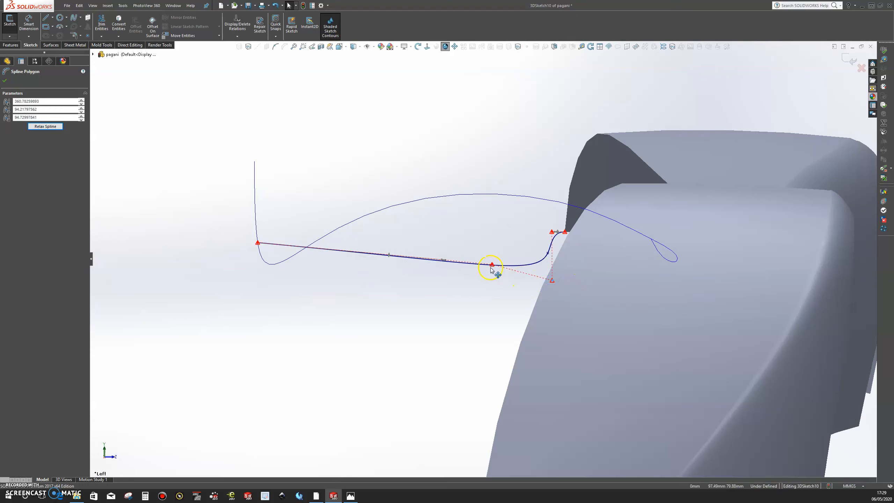
left_click_drag(496, 265, 550, 279)
left_click(552, 280)
Examine the spline from several angles and compare its shape with the Pagani reference photo in the Photos app.
scroll(512, 302, "up", 3)
middle_click_drag(452, 287, 321, 260)
middle_click_drag(384, 231, 376, 237)
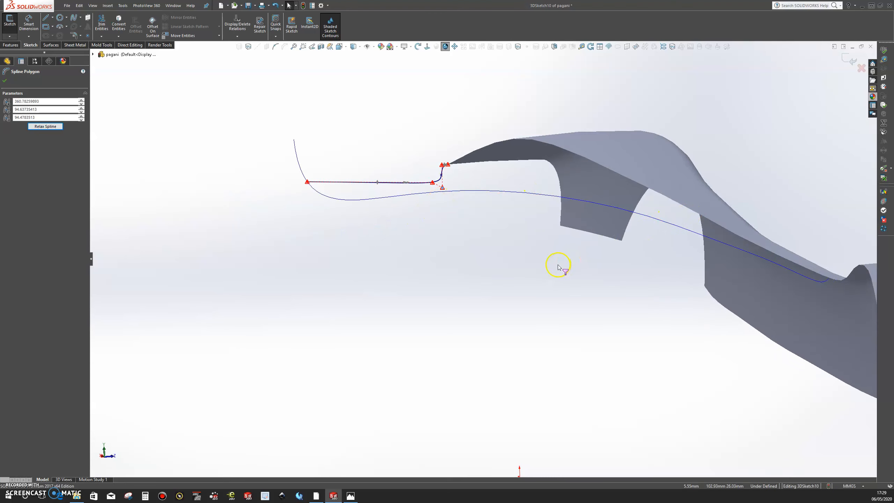
key("space")
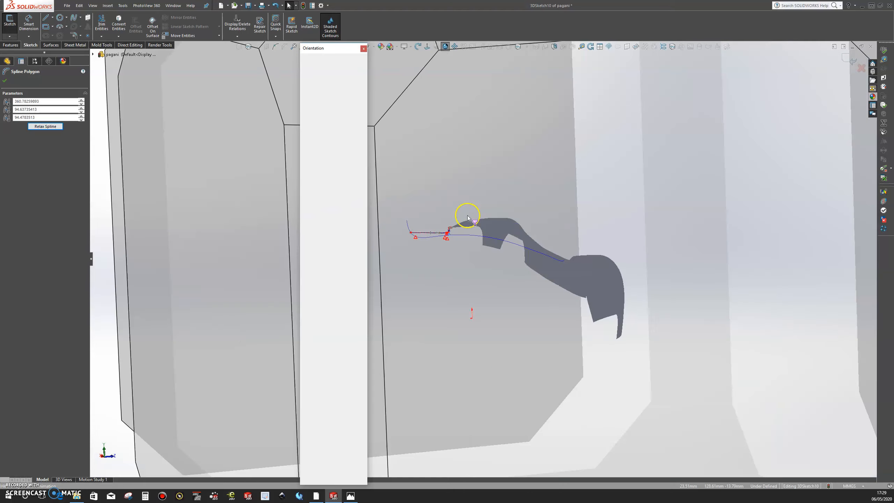
left_click(467, 215)
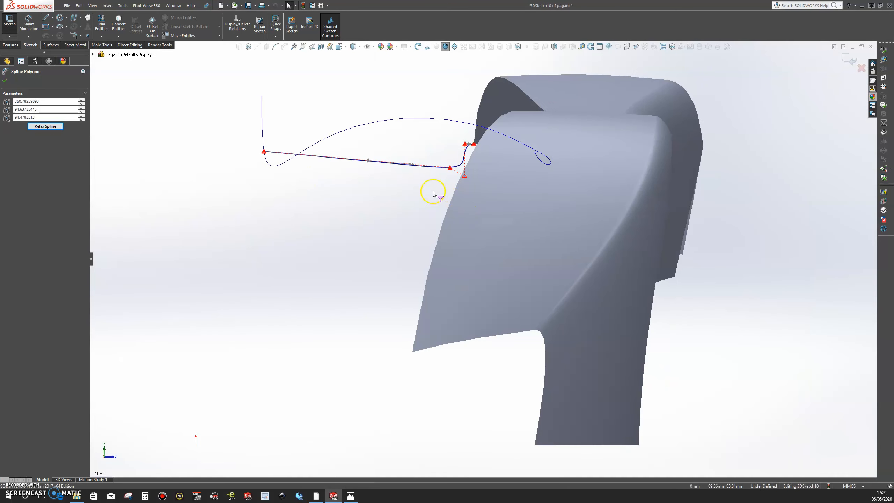
scroll(432, 191, "down", 1)
scroll(433, 192, "up", 4)
mouse_move(433, 191)
middle_mouse_down()
mouse_move(494, 200)
mouse_move(295, 251)
mouse_move(330, 251)
mouse_move(367, 270)
middle_mouse_up()
scroll(488, 204, "up", 3)
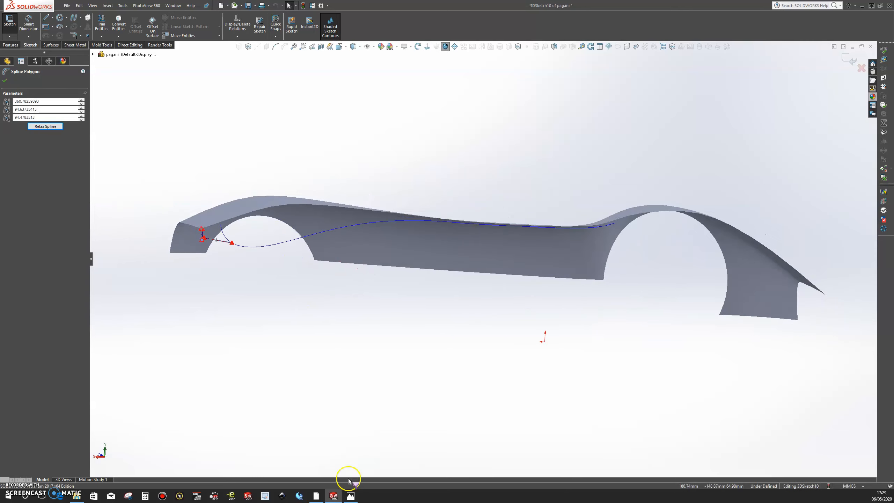
left_click(351, 497)
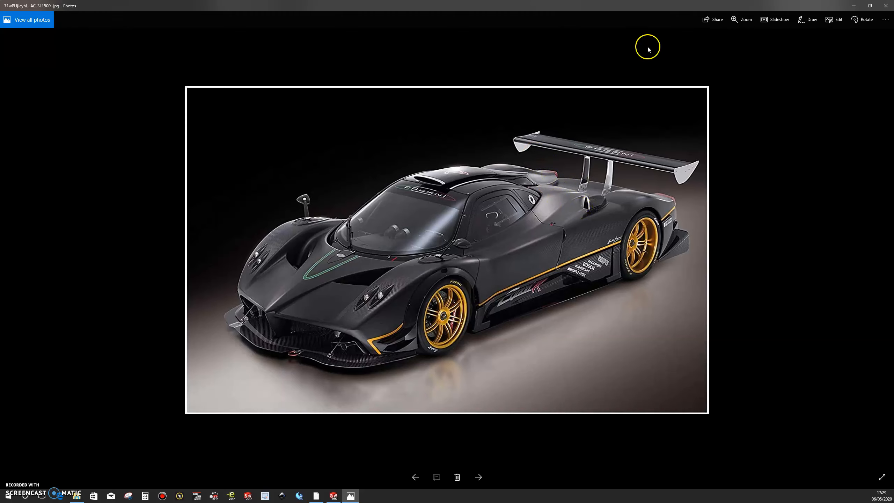
left_click(853, 6)
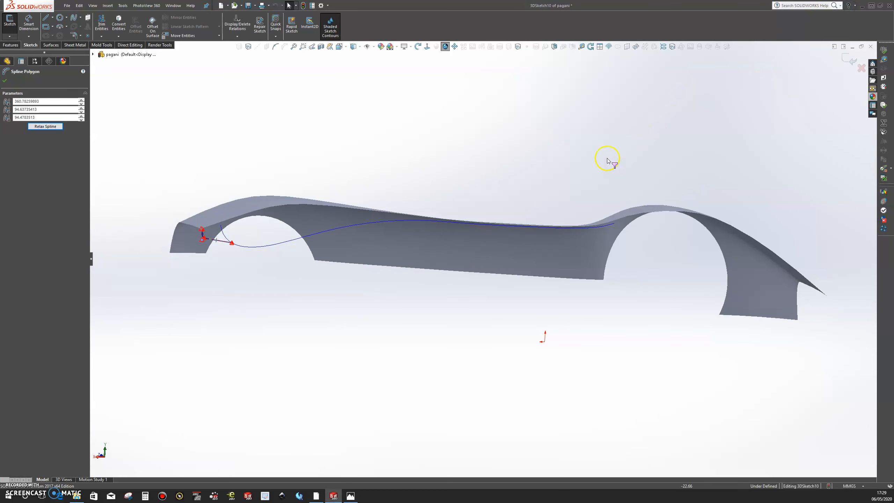
middle_click_drag(329, 283, 221, 260)
key("space")
left_click(527, 247)
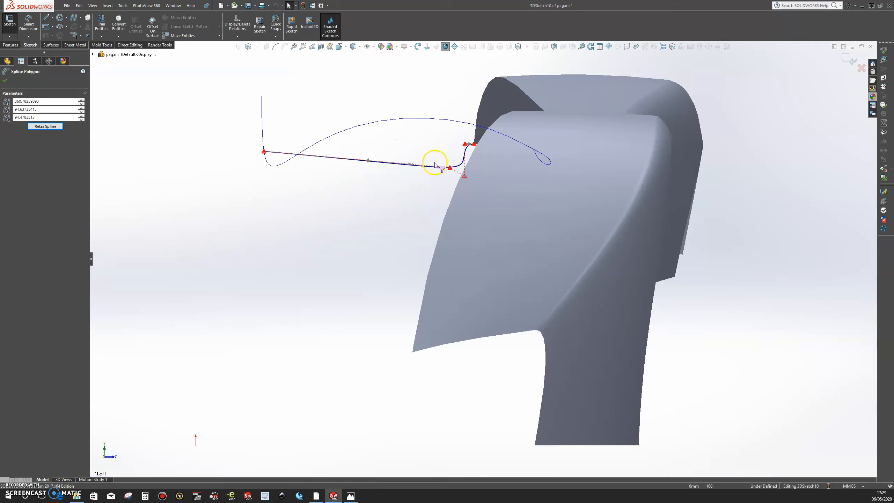
Move the spline's two lower control polygon vertices away from the body and lower, softening the bend near the corner.
scroll(436, 161, "up", 3)
scroll(447, 163, "up", 2)
left_click_drag(507, 220, 475, 260)
scroll(470, 211, "down", 1)
scroll(469, 212, "down", 2)
middle_click_drag(502, 246, 509, 247)
key("space")
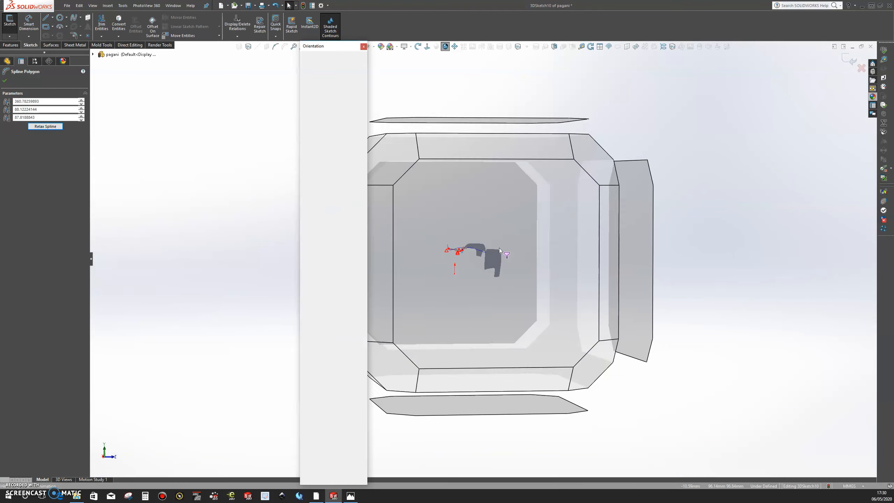
left_click(498, 247)
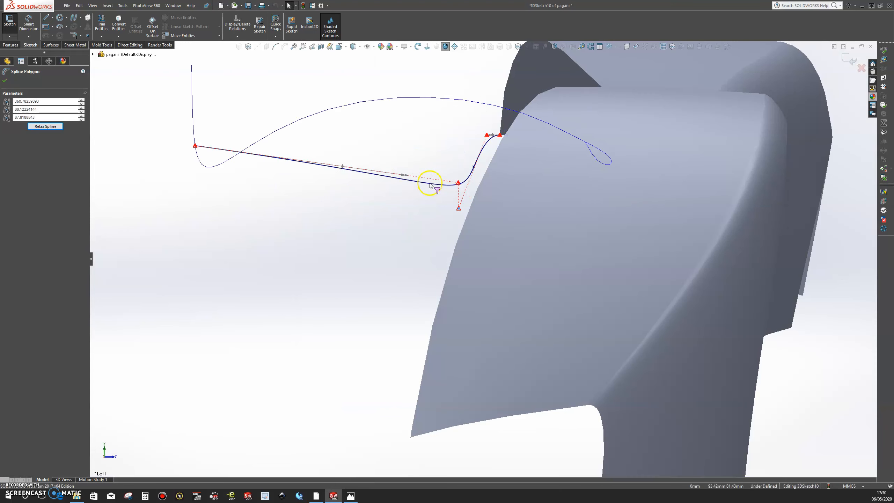
Swing the spline's guide-end tangency handle to a shallower downward angle and fine-tune the lower control polygon vertices near the body corner.
left_click(405, 176)
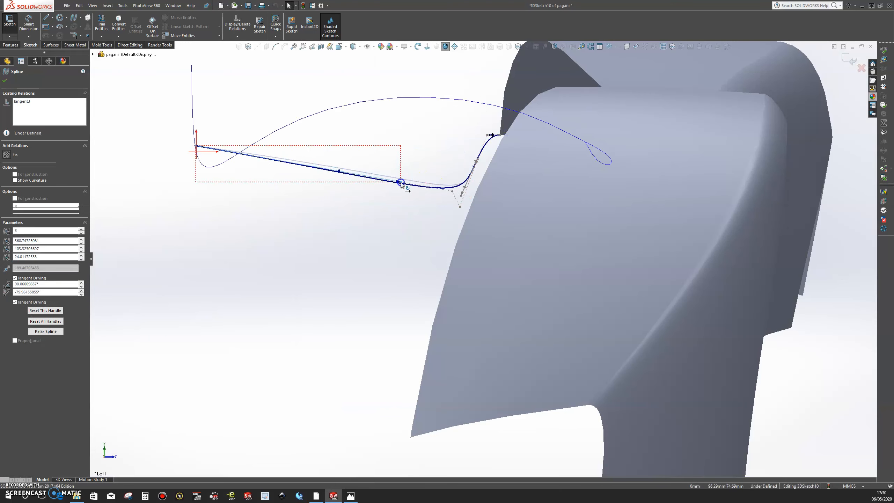
left_click_drag(406, 177, 409, 172)
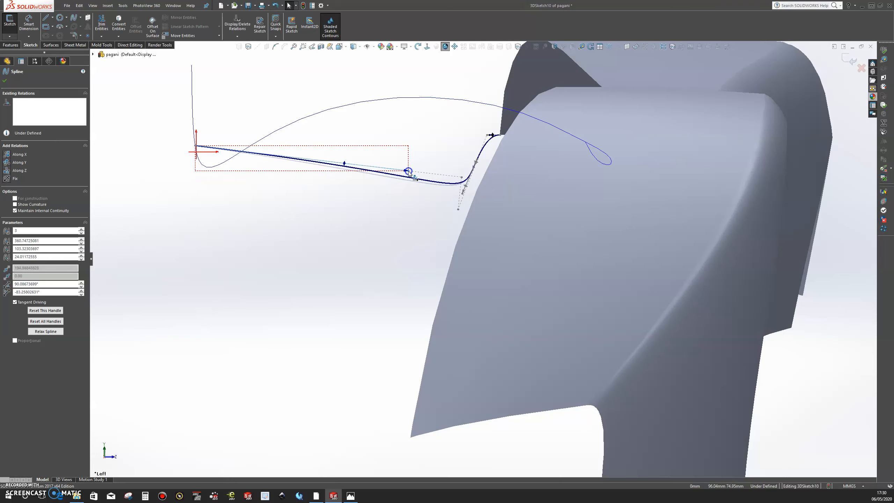
scroll(419, 210, "up", 4)
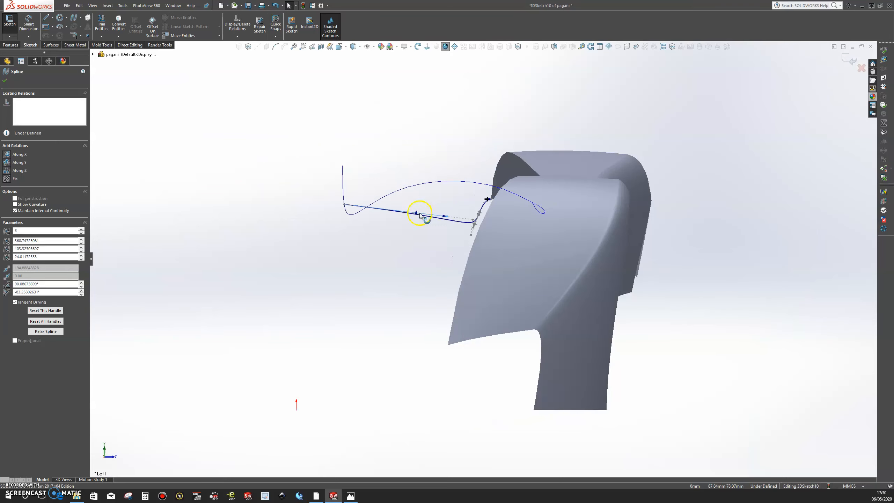
middle_click_drag(495, 259, 530, 275)
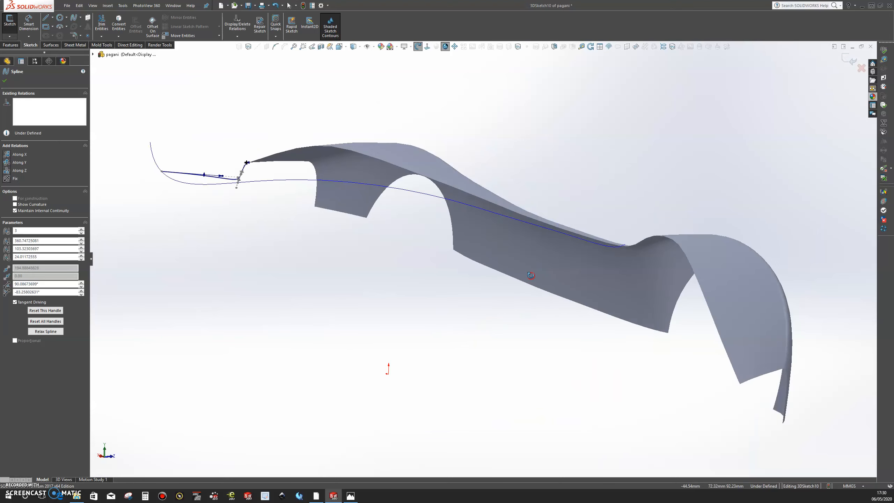
scroll(210, 183, "down", 1)
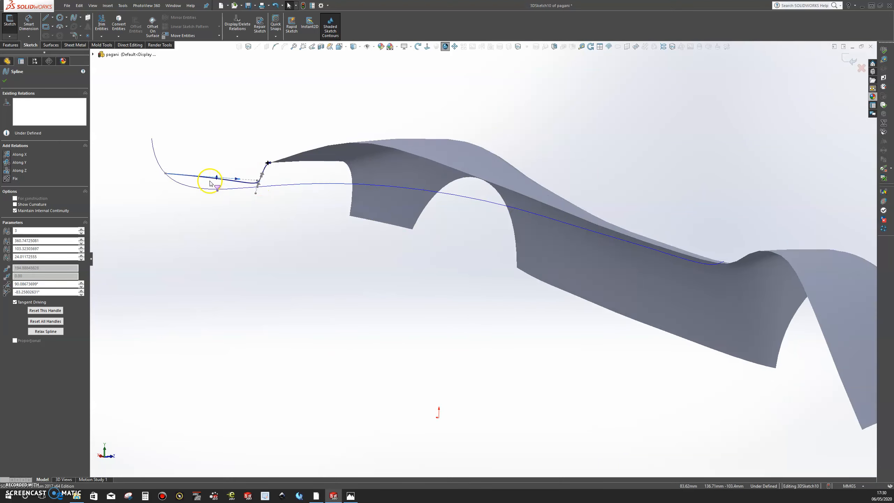
scroll(209, 183, "down", 3)
mouse_move(343, 195)
left_mouse_down()
mouse_move(337, 218)
mouse_move(342, 200)
mouse_move(343, 212)
left_mouse_up()
middle_click_drag(369, 199, 346, 219)
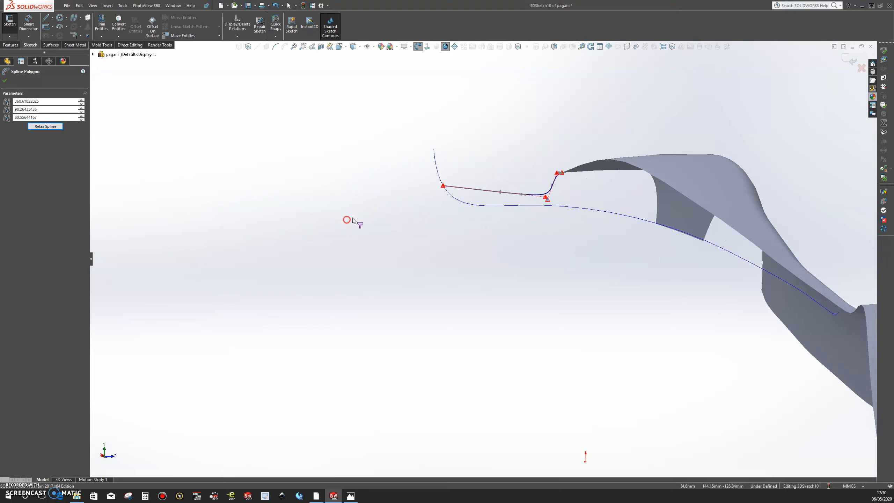
Activate Display State 1 to show the blueprint images and planes with the body surface.
scroll(376, 214, "up", 6)
middle_click_drag(550, 296, 674, 292)
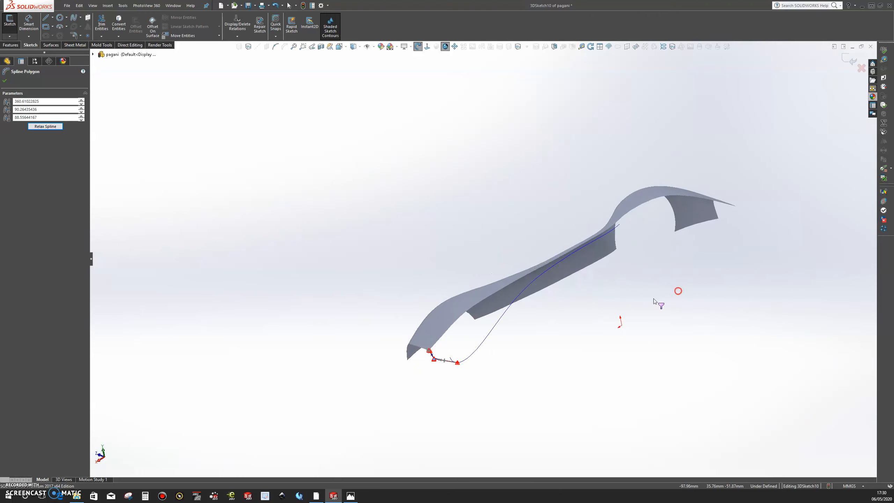
scroll(507, 352, "down", 4)
middle_click_drag(462, 355, 466, 354)
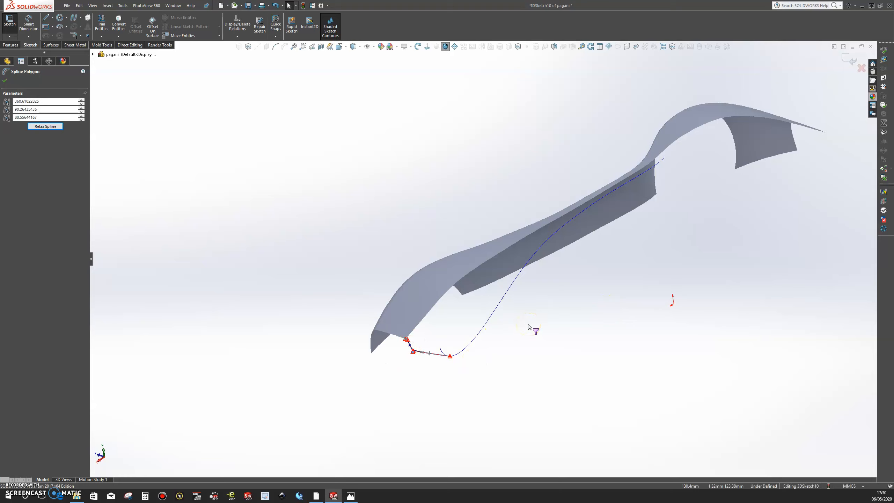
middle_click_drag(517, 191, 502, 208)
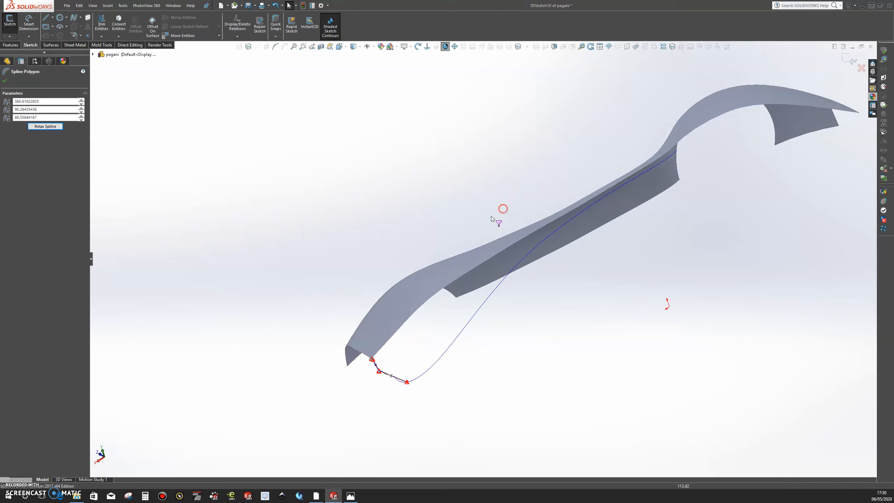
left_click(34, 61)
double_click(47, 454)
Compare the body surface and spline with the blueprint in the Top view, switching between the two display states.
scroll(453, 337, "up", 5)
middle_click_drag(463, 281, 644, 313)
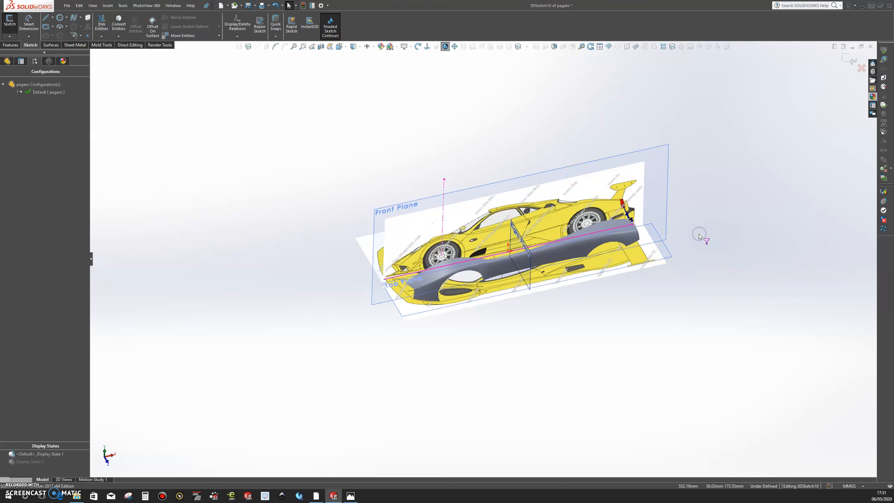
key("space")
left_click(513, 183)
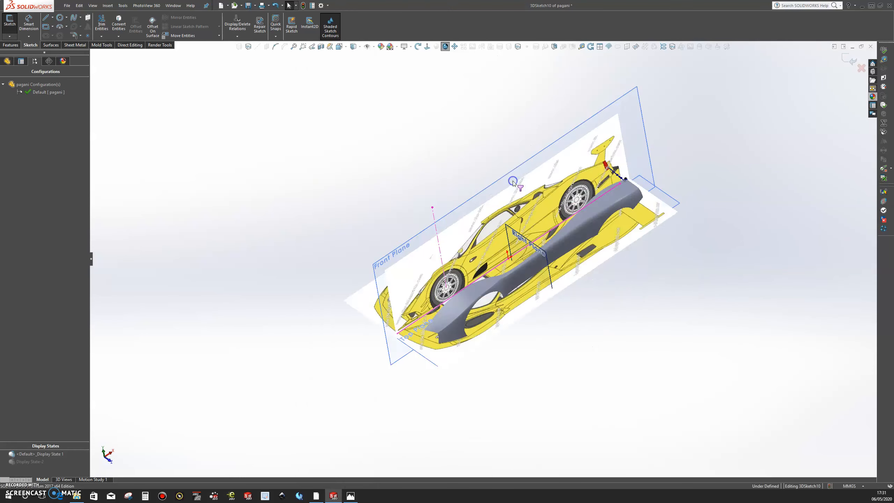
scroll(426, 270, "down", 3)
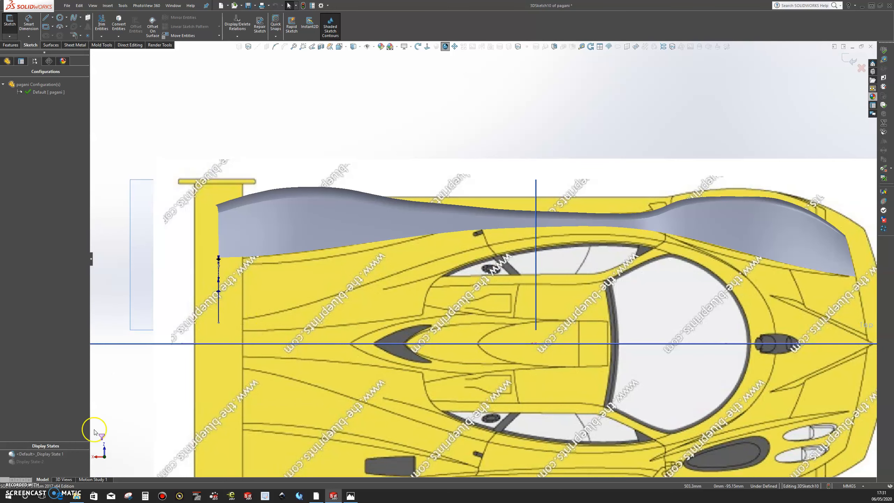
double_click(35, 462)
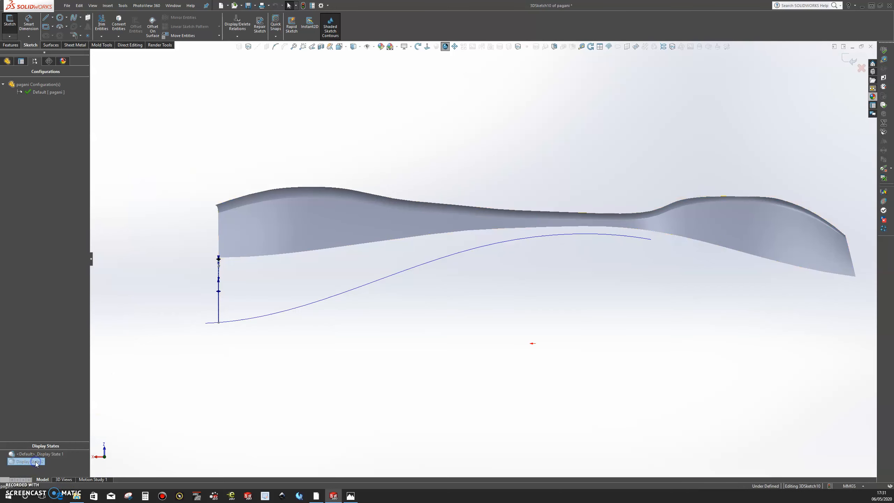
left_click(53, 454)
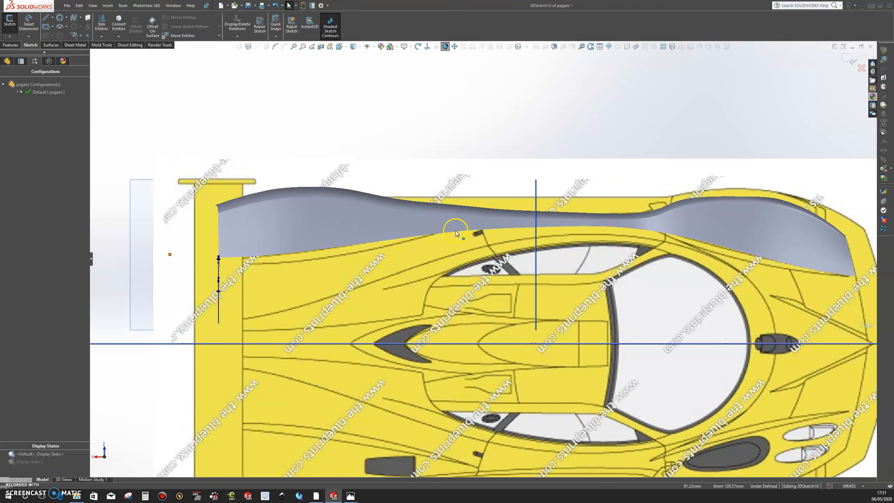
Exit the 3D sketch and give the top blueprint picture user-defined transparency based on the car's yellow body color.
left_click(73, 17)
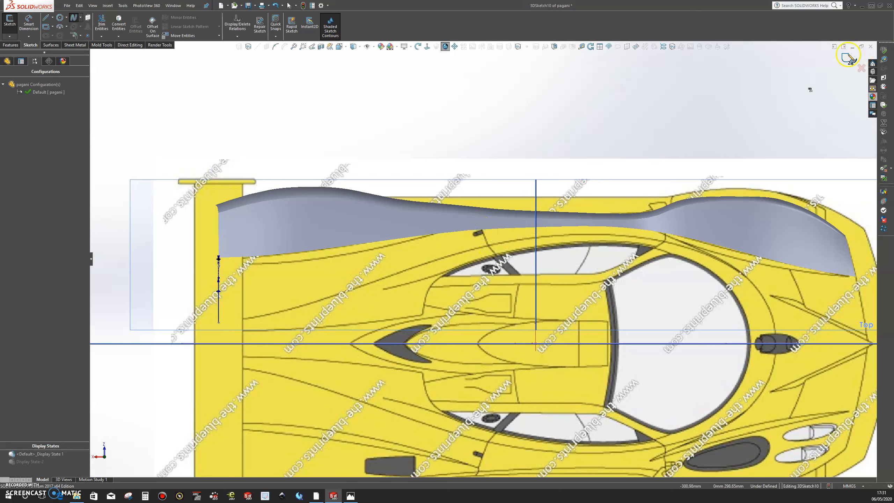
left_click(850, 58)
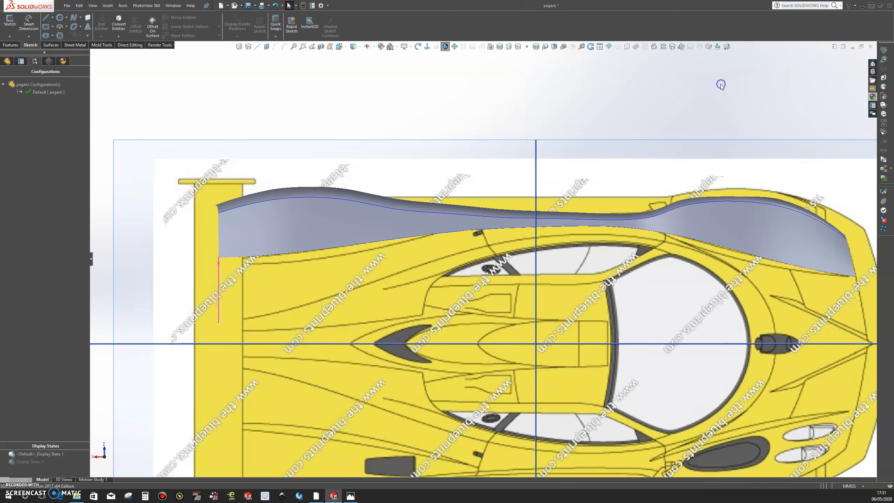
double_click(190, 166)
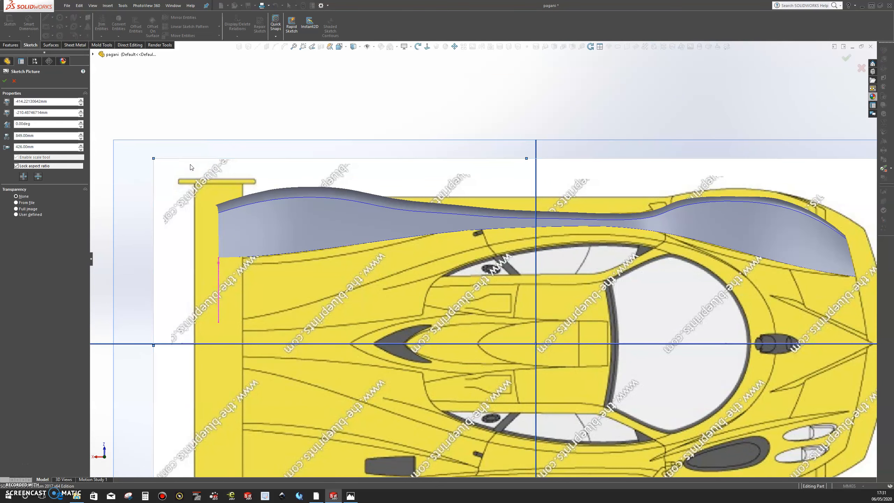
left_click(16, 215)
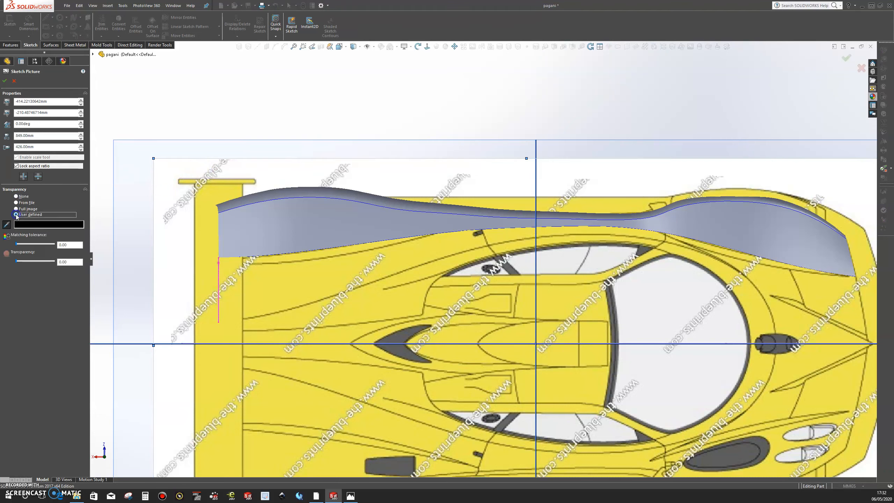
left_click(6, 224)
left_click(125, 192)
left_click(213, 194)
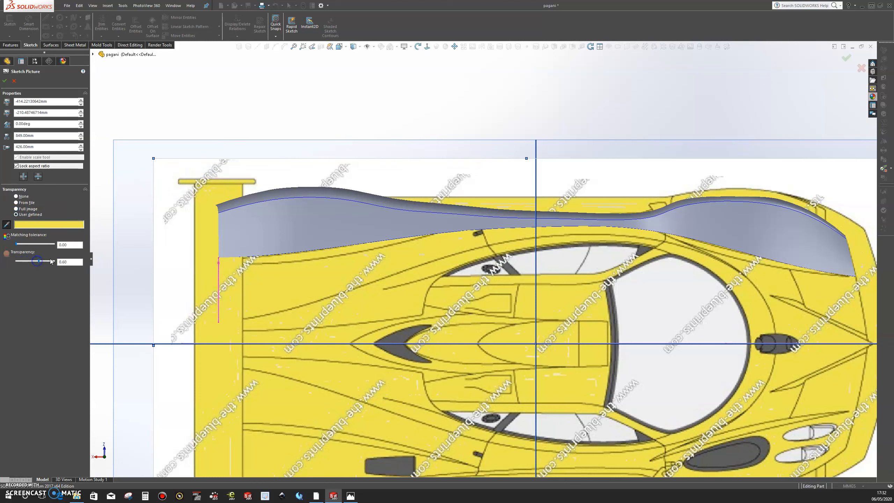
Set the top blueprint picture's transparency to 0.60 and its matching tolerance to 1.00.
left_click(41, 244)
left_click(41, 244)
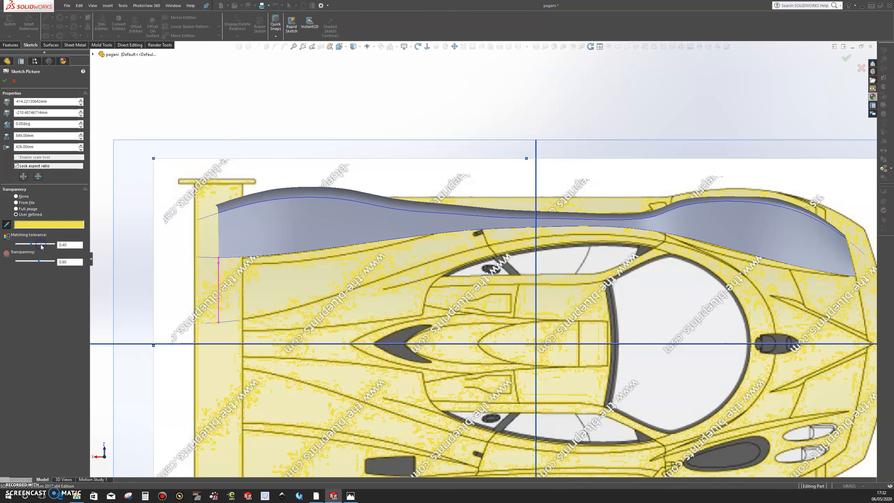
left_click_drag(41, 244, 44, 245)
left_click(51, 245)
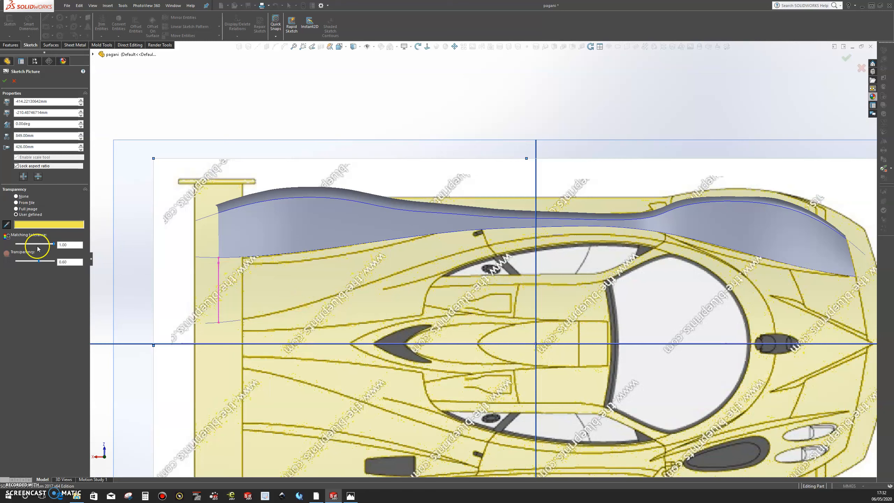
Set the top blueprint picture's transparency to 0.80 and accept the picture settings.
left_click_drag(37, 262, 43, 262)
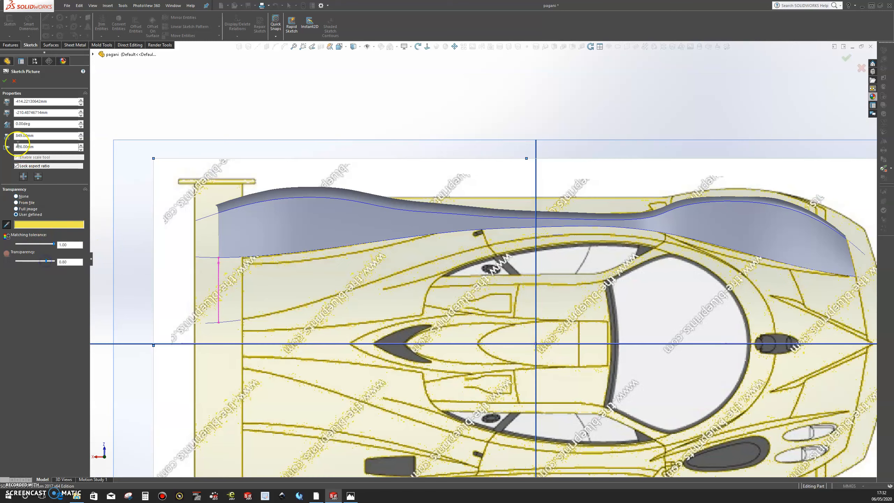
left_click(4, 81)
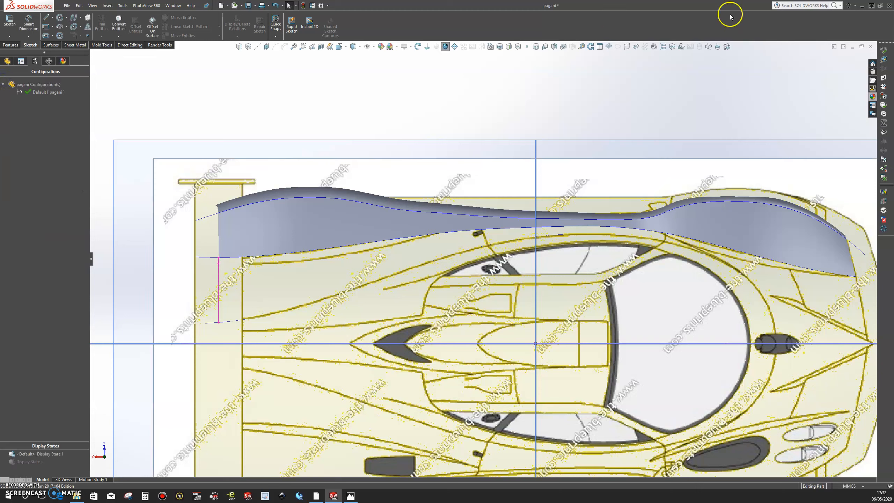
Add a vertical construction line crossing the body's narrow middle section to the rear link's 3D sketch and activate Display State-2.
right_click(218, 292)
left_click(225, 267)
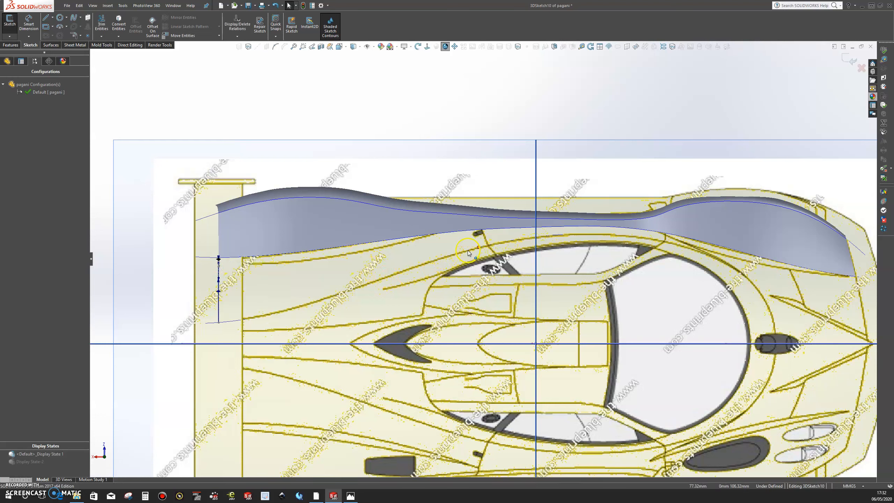
left_click(73, 17)
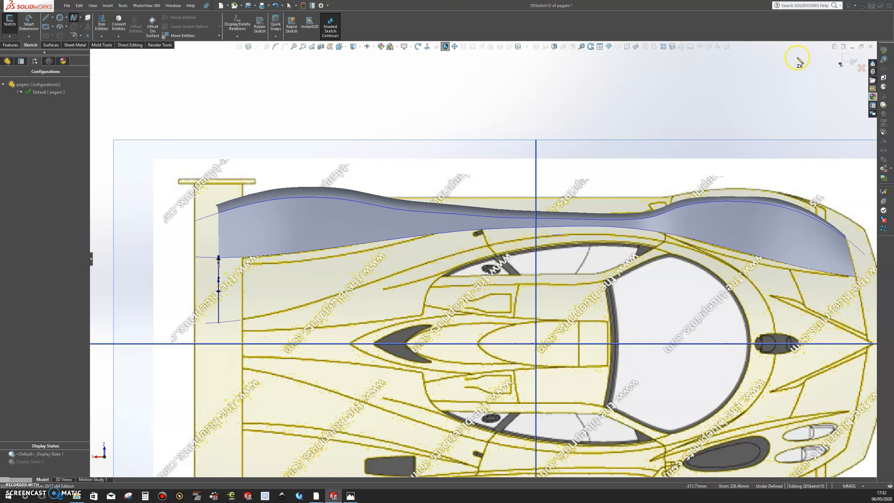
left_click(52, 17)
left_click(58, 35)
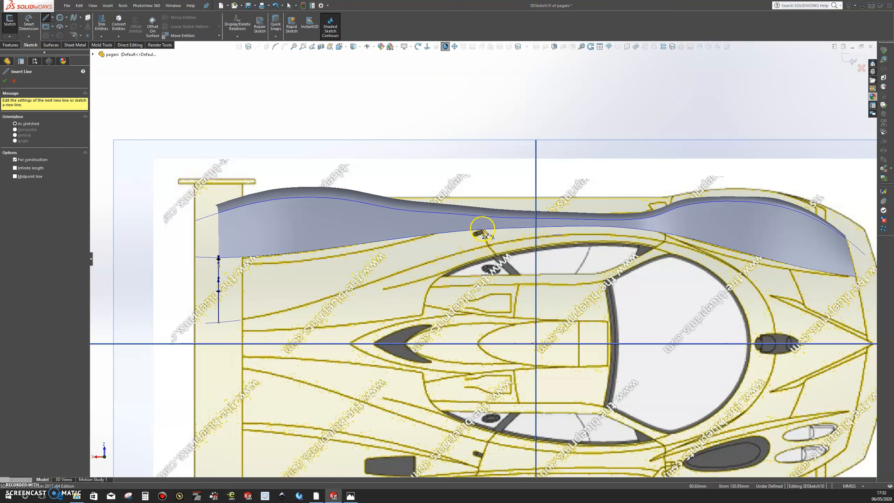
left_click_drag(482, 228, 482, 101)
left_click(482, 99)
key("Escape")
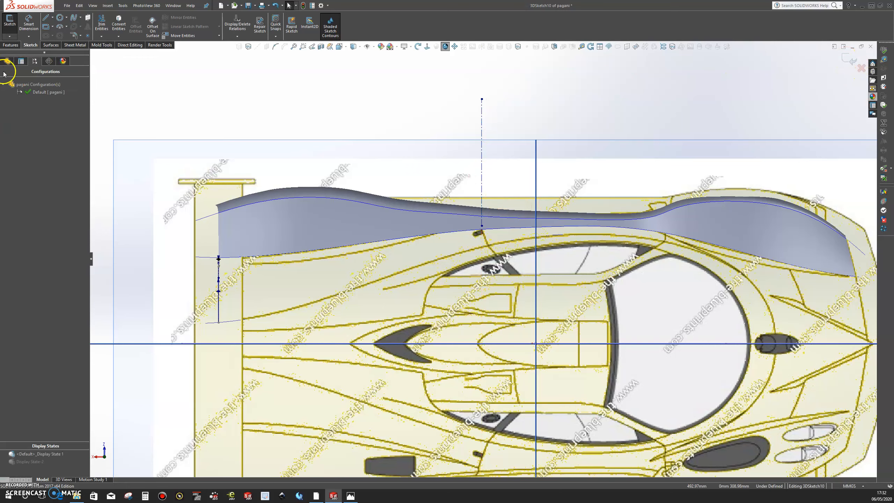
double_click(32, 462)
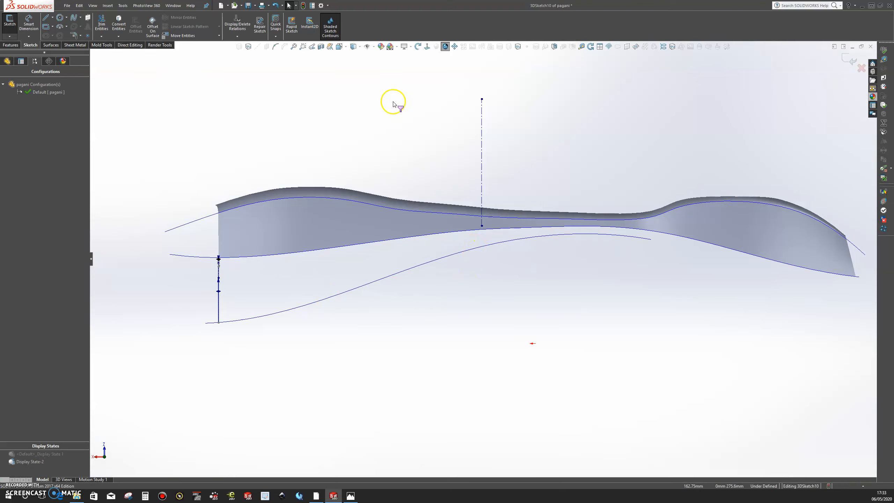
left_click(843, 58)
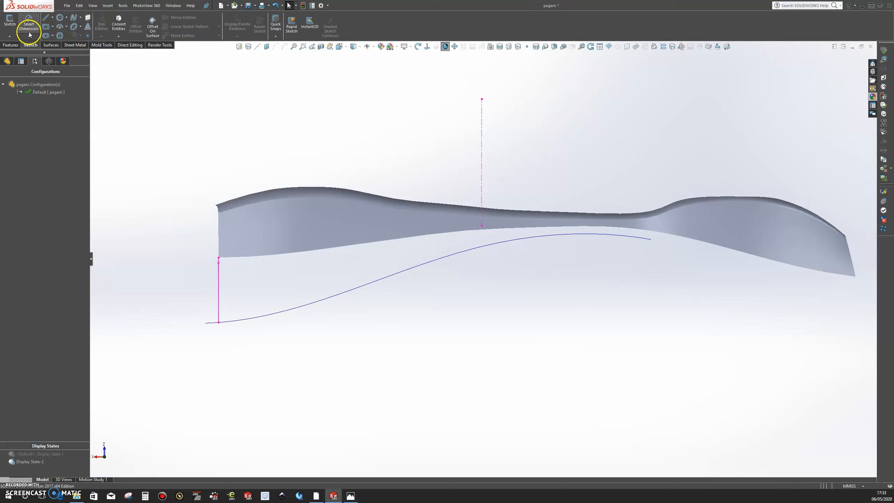
Try to draw a spline from the body's lower edge at the construction line within the rear link's 3D sketch.
left_click(15, 37)
left_click(122, 72)
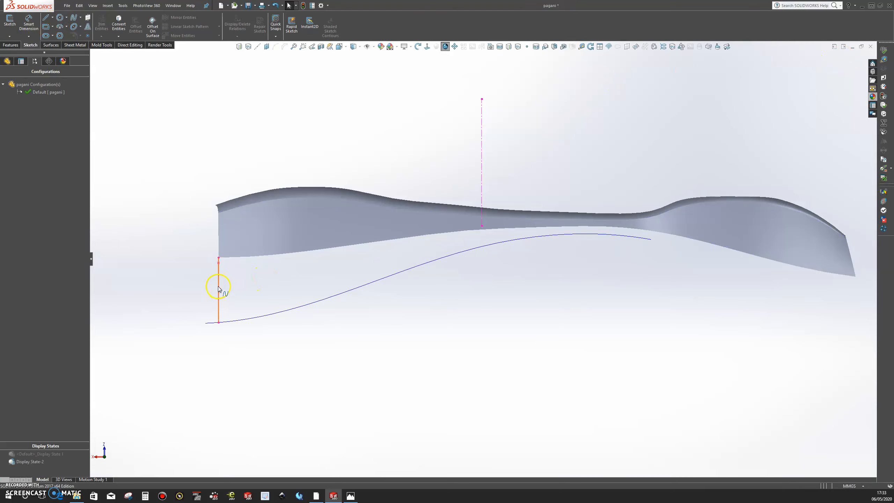
left_click(219, 289)
left_click(239, 256)
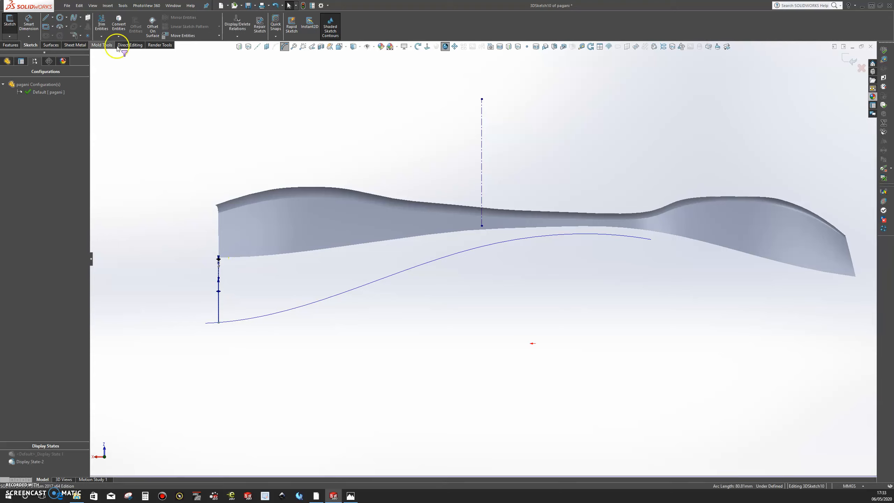
left_click(75, 18)
left_click(489, 262)
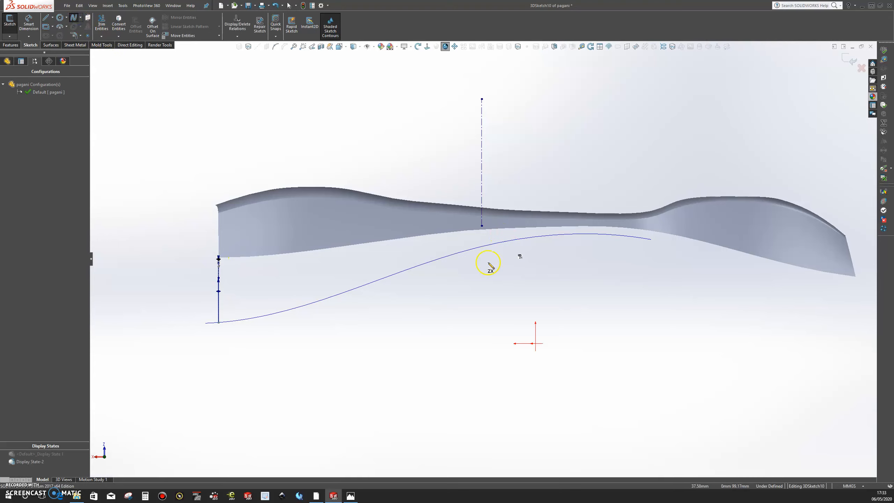
left_click(487, 238)
key("Escape")
middle_click_drag(485, 261, 485, 175)
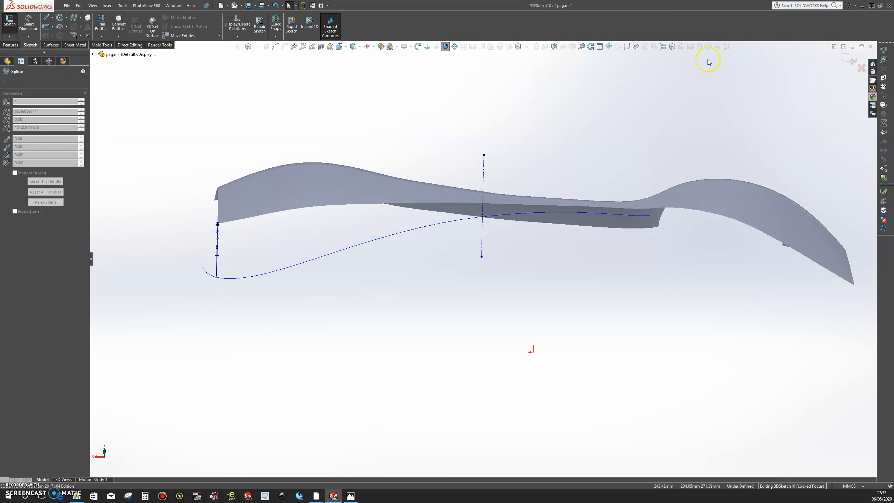
left_click(850, 61)
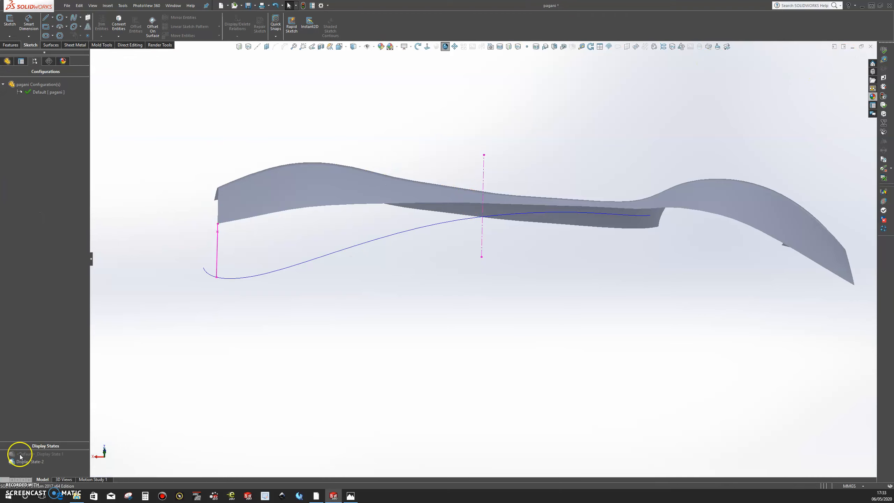
left_click(16, 489)
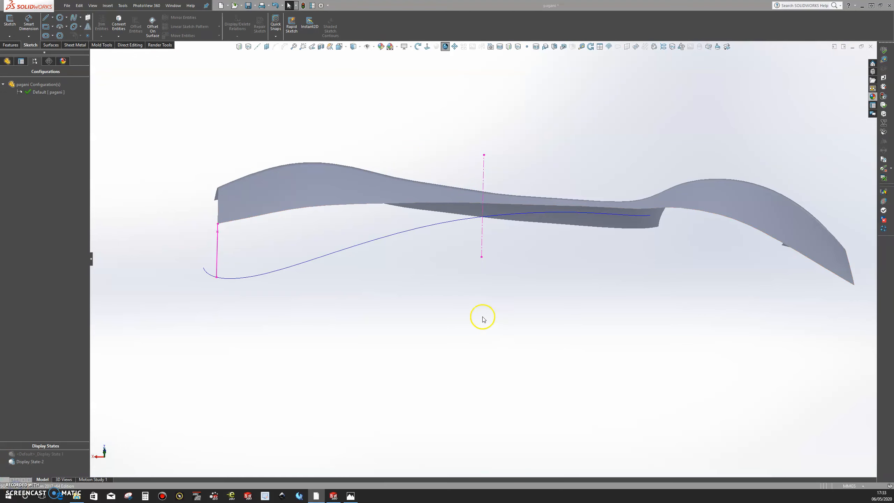
mouse_move(449, 279)
middle_mouse_down()
mouse_move(471, 295)
mouse_move(353, 283)
middle_mouse_up()
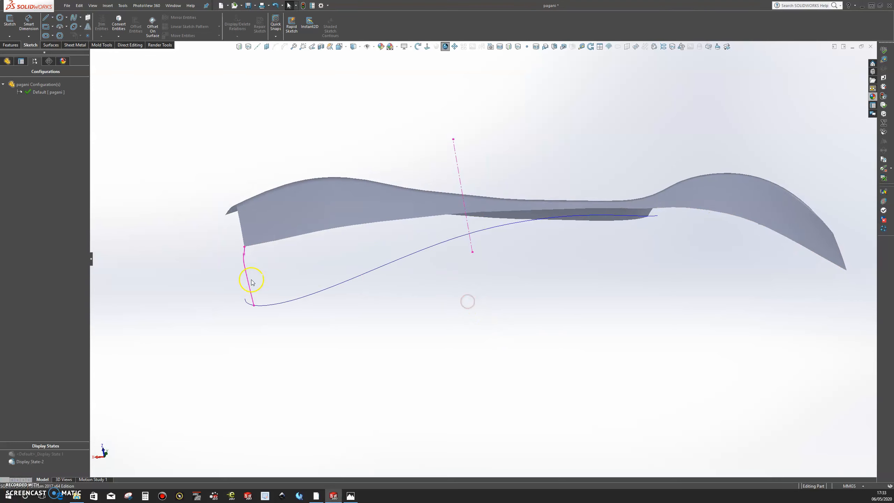
mouse_move(370, 244)
middle_mouse_down()
mouse_move(465, 253)
mouse_move(450, 275)
mouse_move(460, 295)
middle_mouse_up()
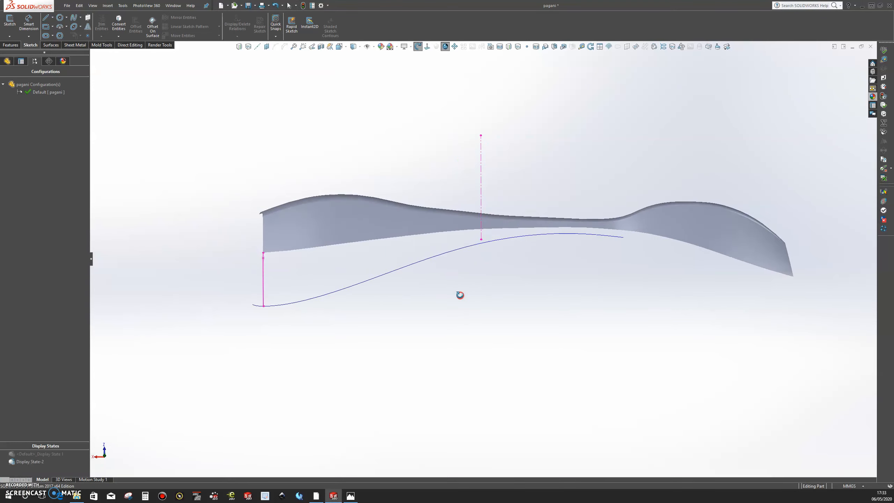
double_click(39, 453)
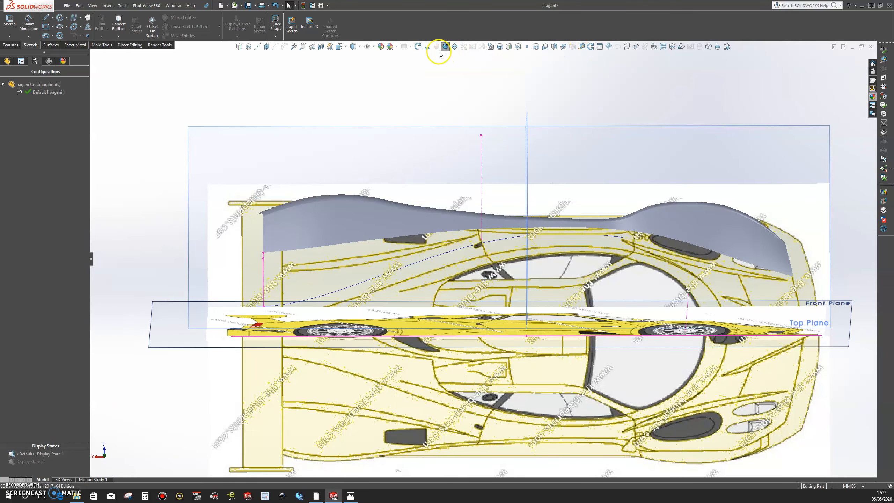
left_click(427, 46)
left_click(10, 37)
left_click(17, 53)
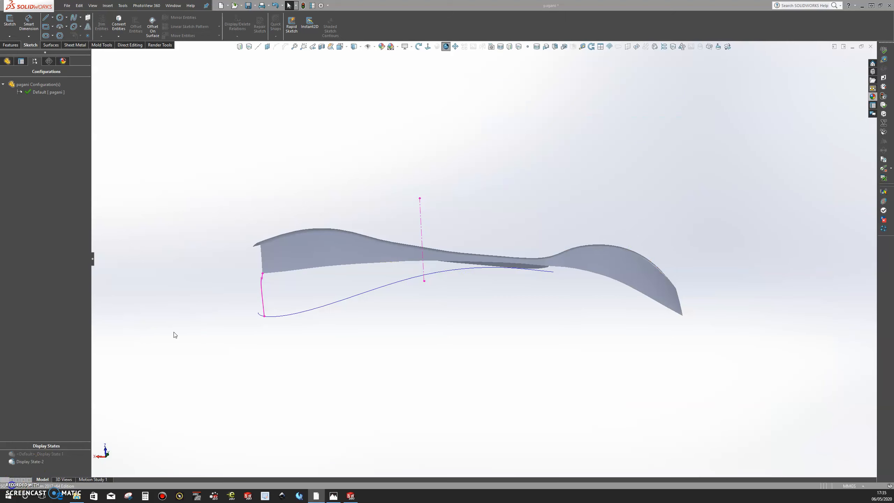
In a new 3D sketch, draw a two-point spline from the body's lower edge at the construction line to the guide curve in Top view.
left_click(14, 37)
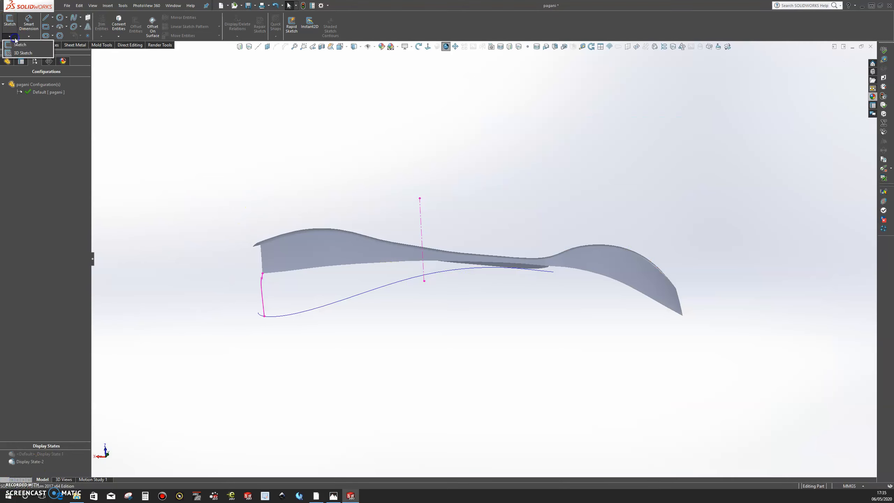
left_click(21, 55)
left_click(75, 19)
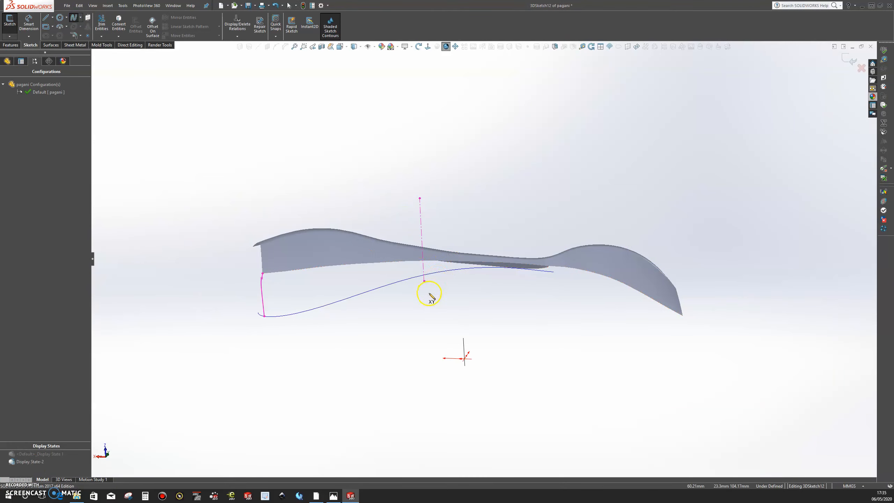
key("space")
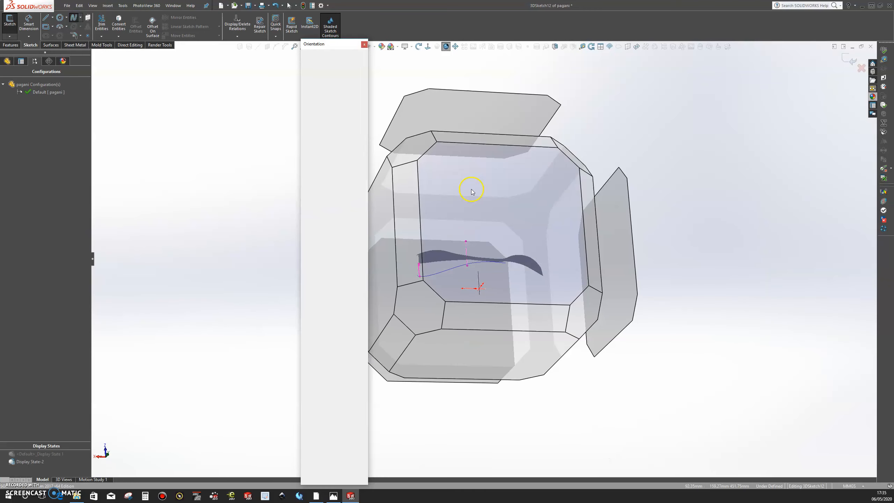
left_click(472, 190)
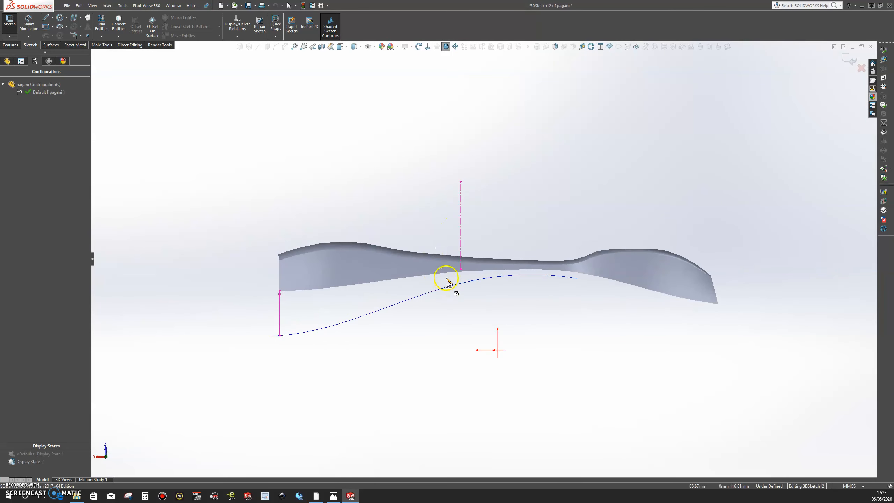
scroll(470, 276, "down", 3)
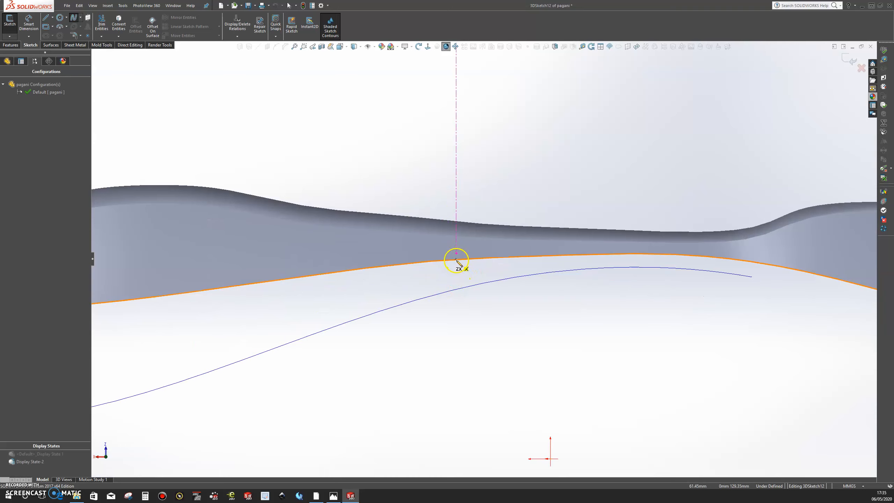
left_click(460, 289)
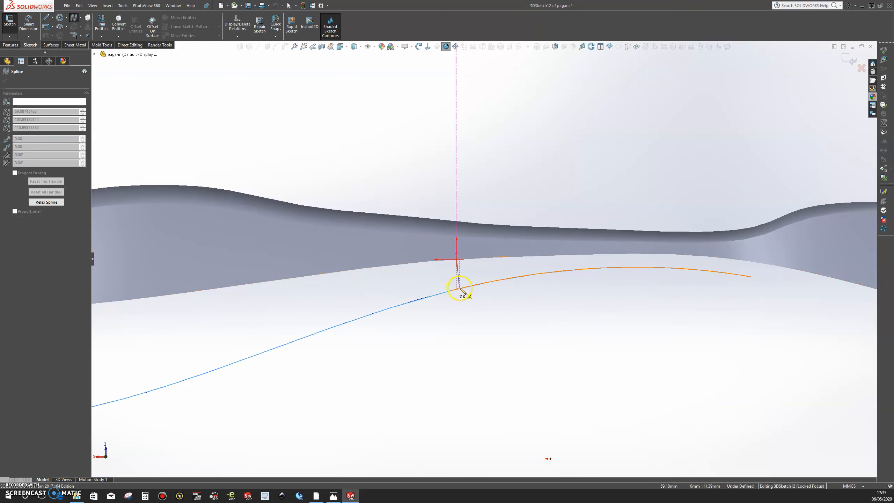
key("Escape")
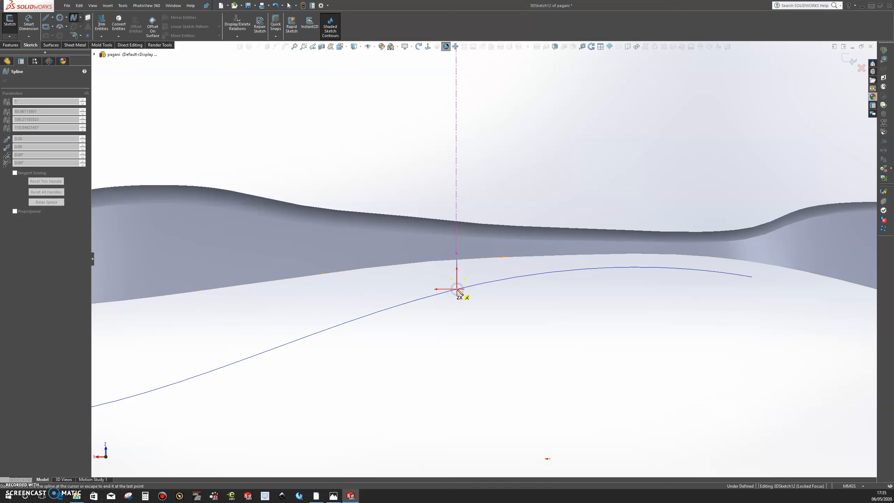
scroll(457, 299, "up", 3)
mouse_move(457, 299)
middle_mouse_down()
mouse_move(458, 246)
mouse_move(527, 167)
mouse_move(553, 168)
mouse_move(542, 224)
mouse_move(506, 248)
middle_mouse_up()
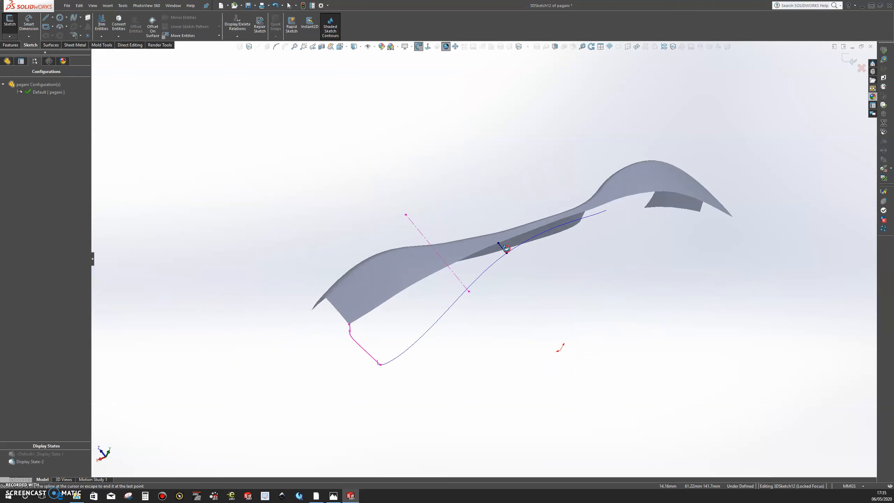
scroll(421, 311, "down", 4)
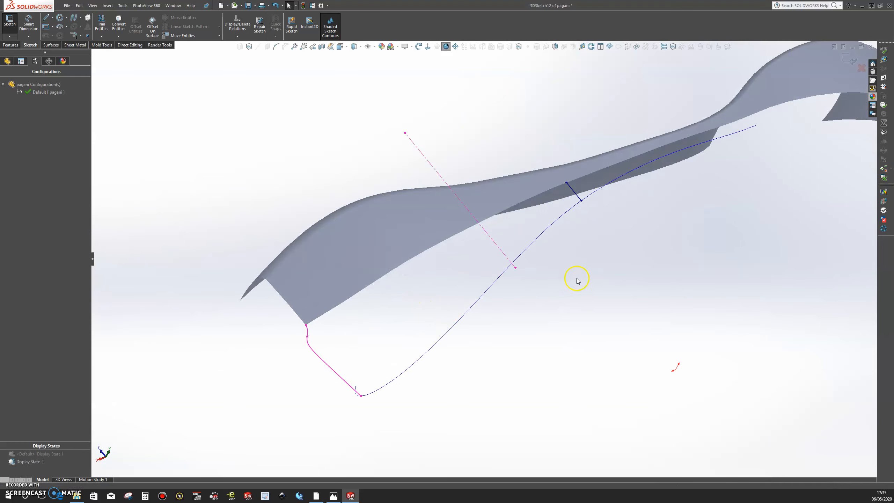
scroll(576, 266, "up", 2)
scroll(576, 266, "down", 2)
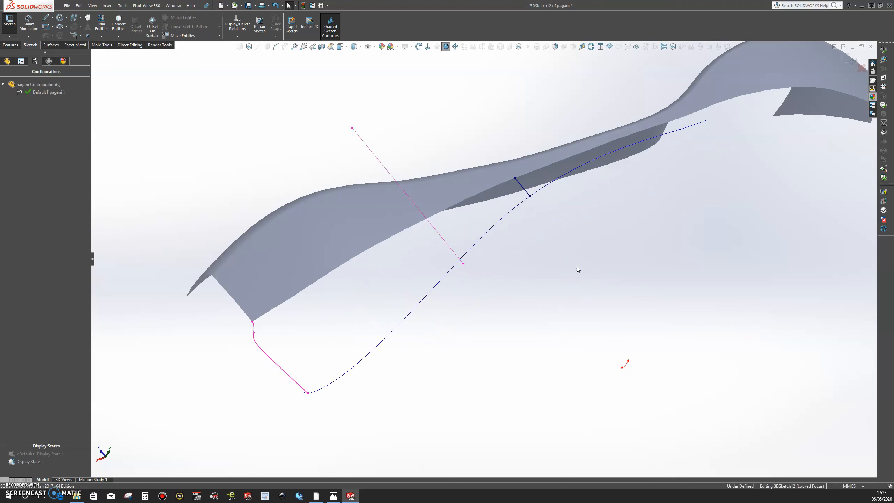
left_click(849, 59)
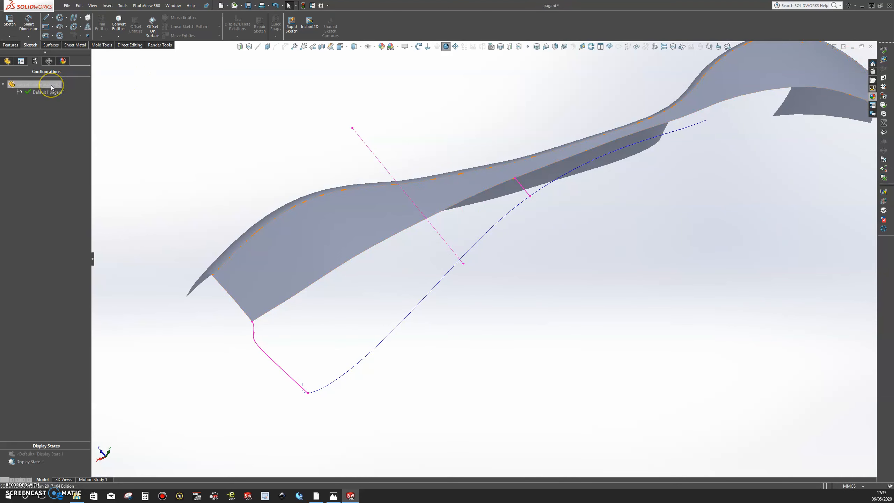
In a new 3D sketch, trace the guide curve with a multi-point spline from the rear link's lower end to the short link's lower end.
left_click(9, 36)
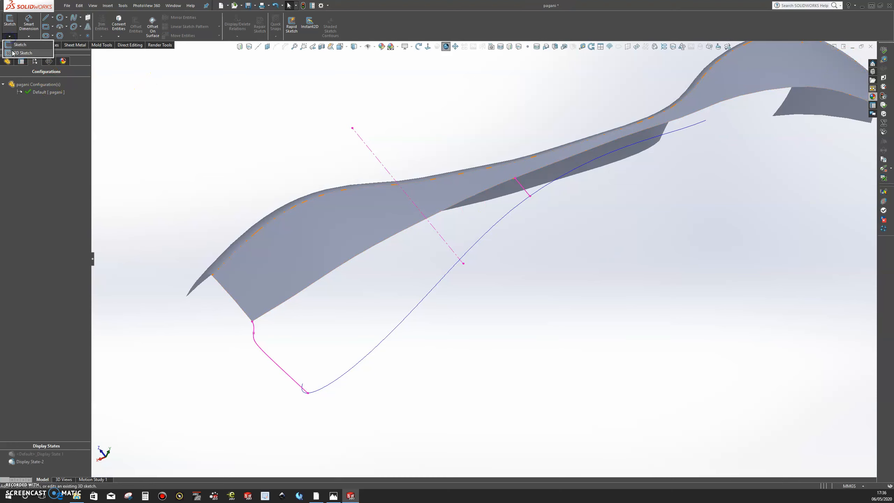
left_click(12, 52)
scroll(399, 332, "up", 1)
mouse_move(394, 300)
middle_mouse_down()
mouse_move(369, 279)
mouse_move(389, 254)
mouse_move(379, 285)
middle_mouse_up()
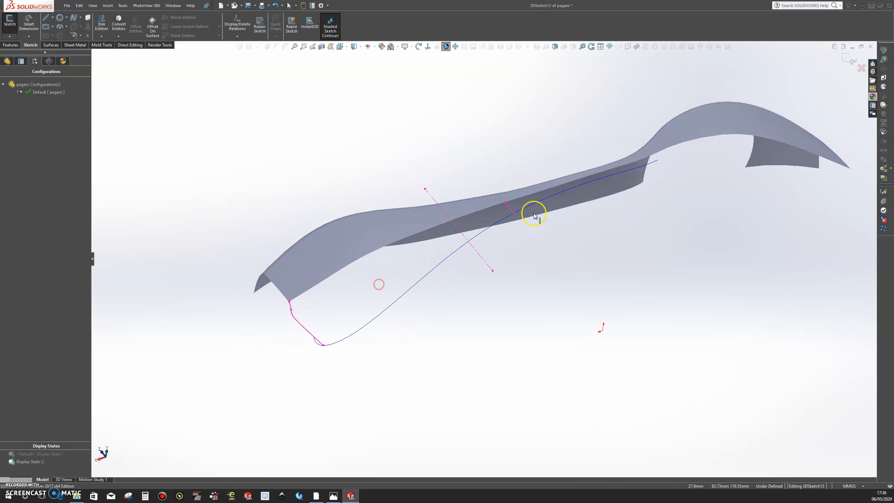
scroll(534, 215, "down", 2)
mouse_move(286, 386)
middle_mouse_down()
mouse_move(261, 357)
mouse_move(266, 339)
mouse_move(246, 343)
mouse_move(251, 361)
mouse_move(359, 421)
mouse_move(422, 375)
mouse_move(410, 371)
mouse_move(407, 413)
mouse_move(452, 350)
middle_mouse_up()
scroll(452, 350, "down", 1)
scroll(617, 264, "down", 1)
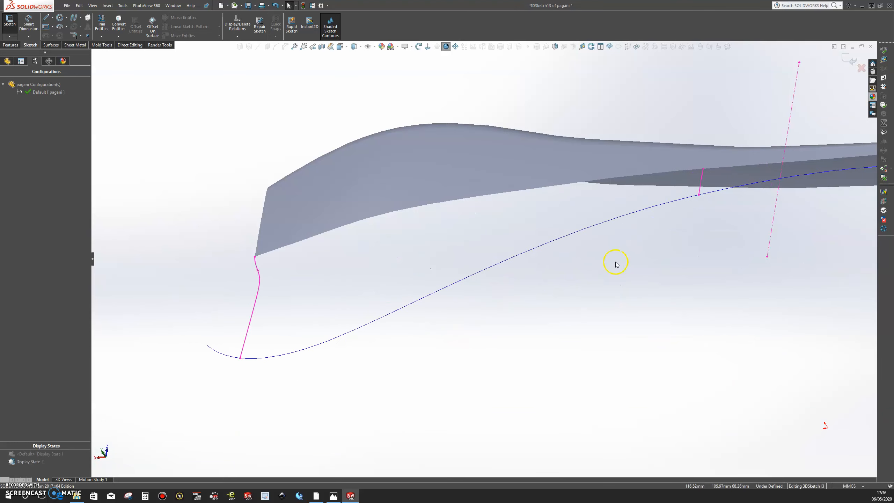
left_click(73, 18)
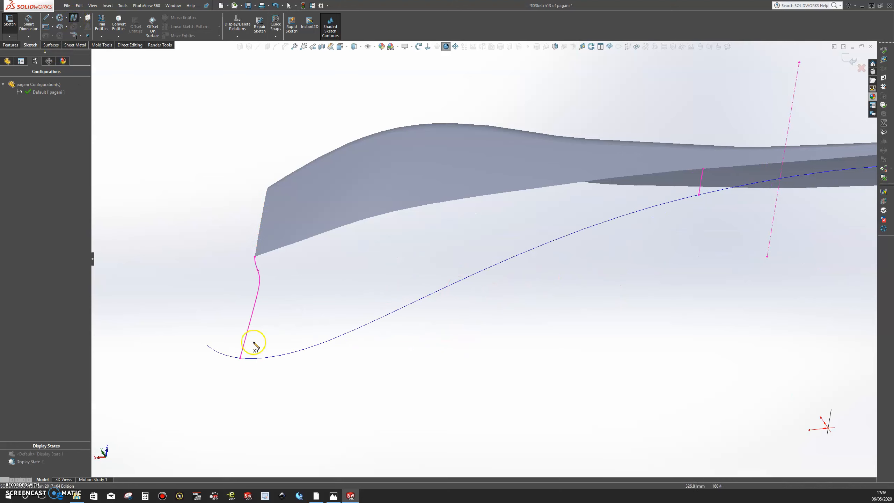
left_click(240, 359)
left_click(262, 358)
left_click(295, 358)
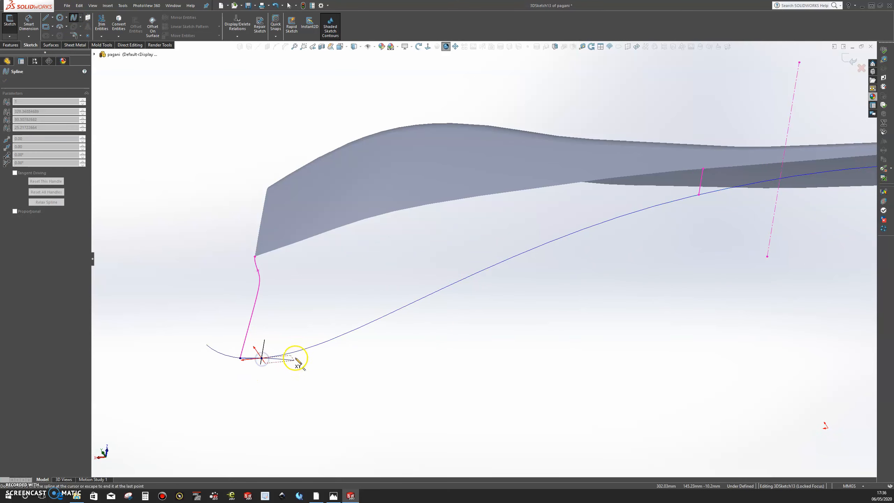
left_click(298, 351)
left_click(336, 337)
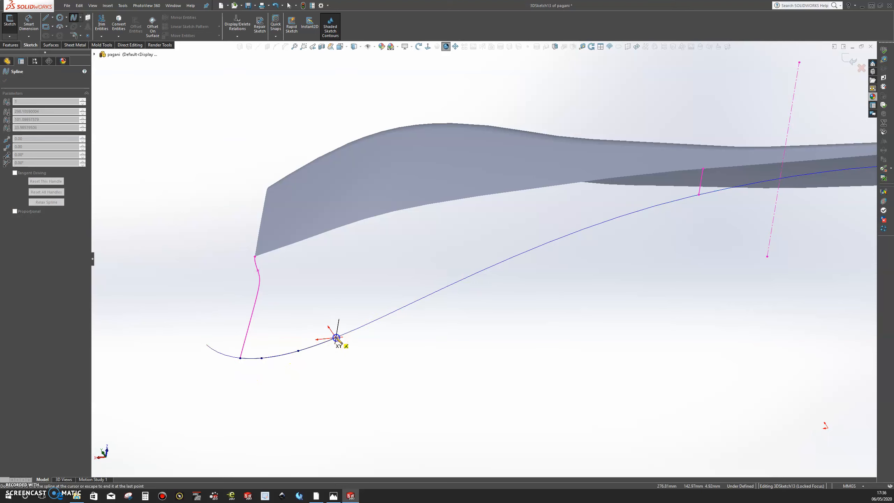
left_click(369, 323)
left_click(405, 305)
left_click(442, 288)
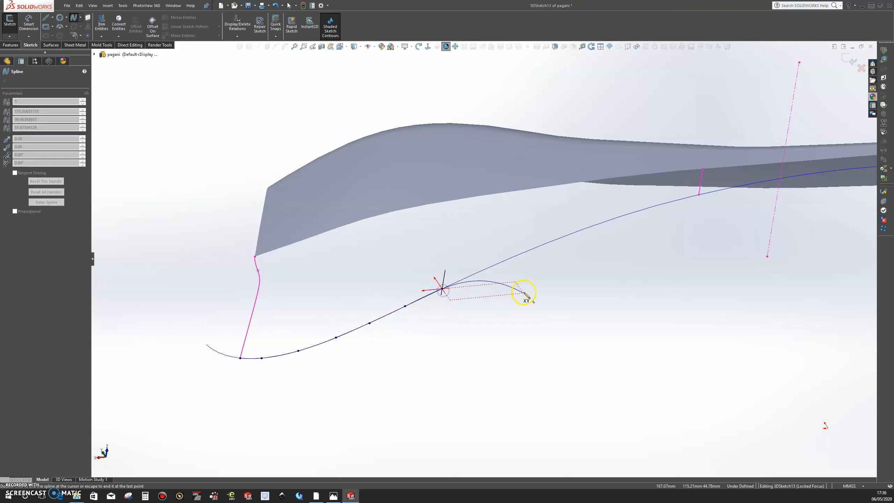
left_click(483, 270)
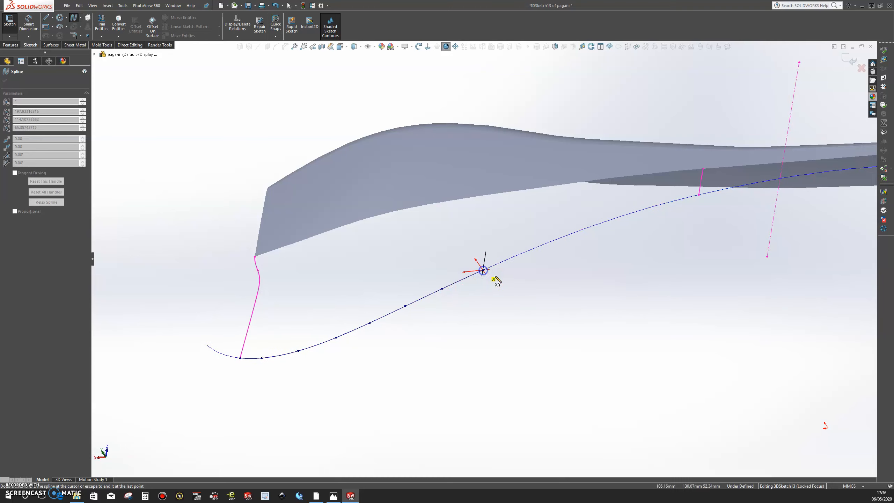
left_click(524, 252)
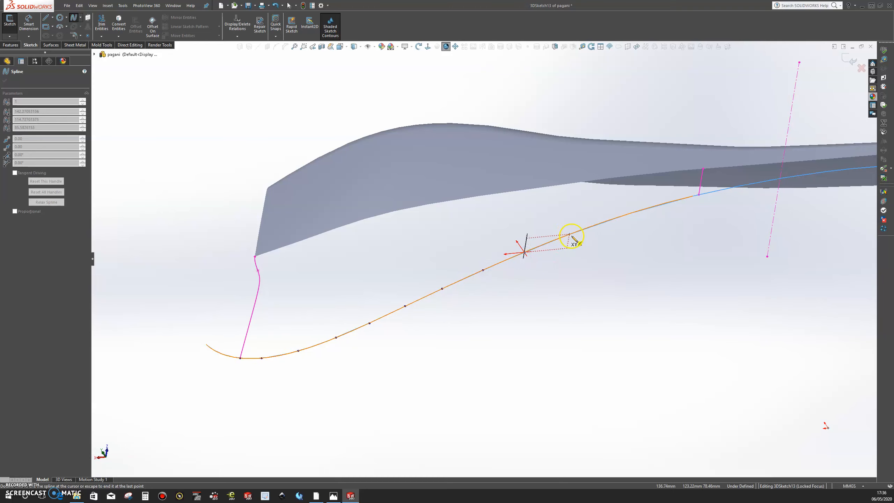
left_click(571, 234)
left_click(610, 219)
left_click(658, 205)
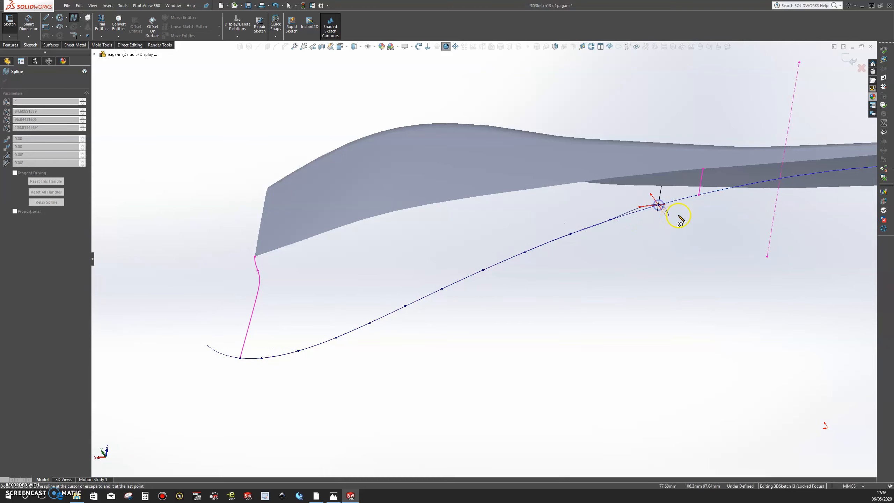
left_click(698, 195)
key("Escape")
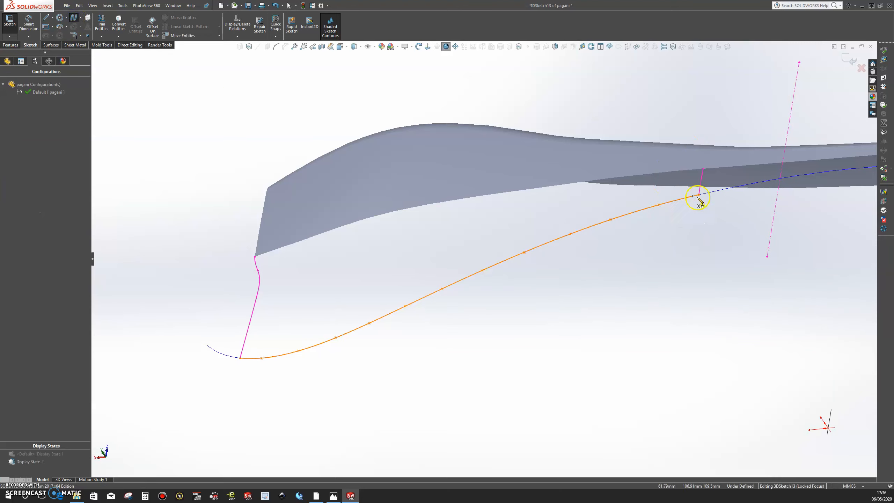
Draw a two-point spline over the short link and trace the body's lower edge from the rear corner to that link's upper end.
left_click(699, 195)
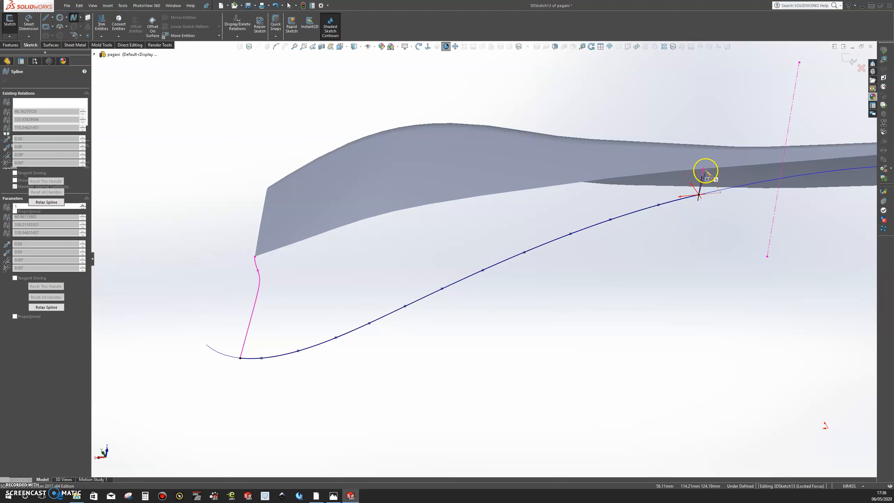
double_click(703, 169)
left_click(73, 17)
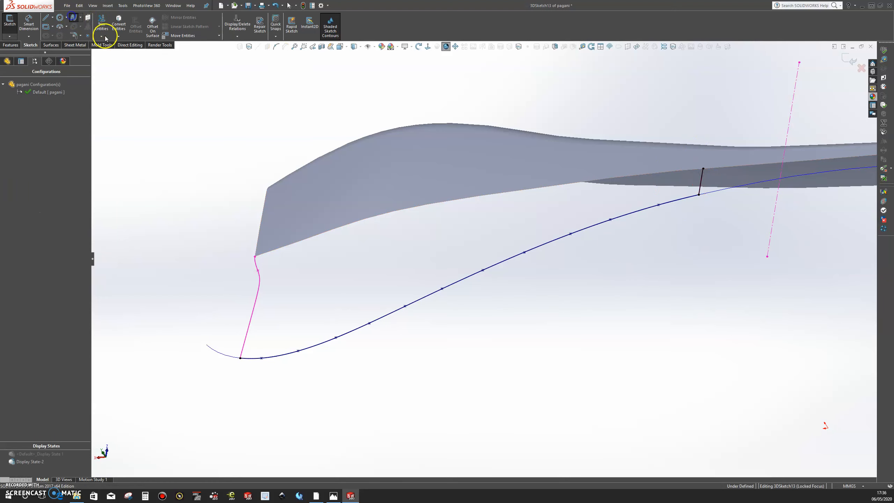
left_click(267, 261)
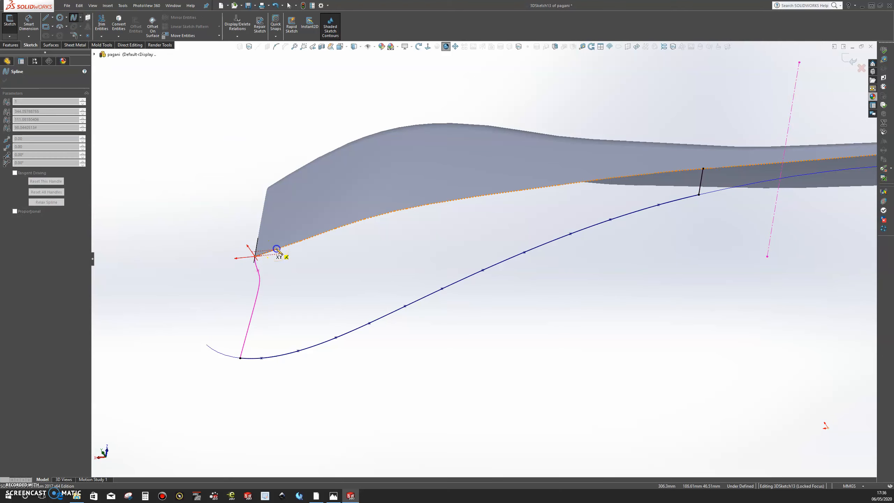
left_click(310, 237)
left_click(343, 227)
left_click(373, 216)
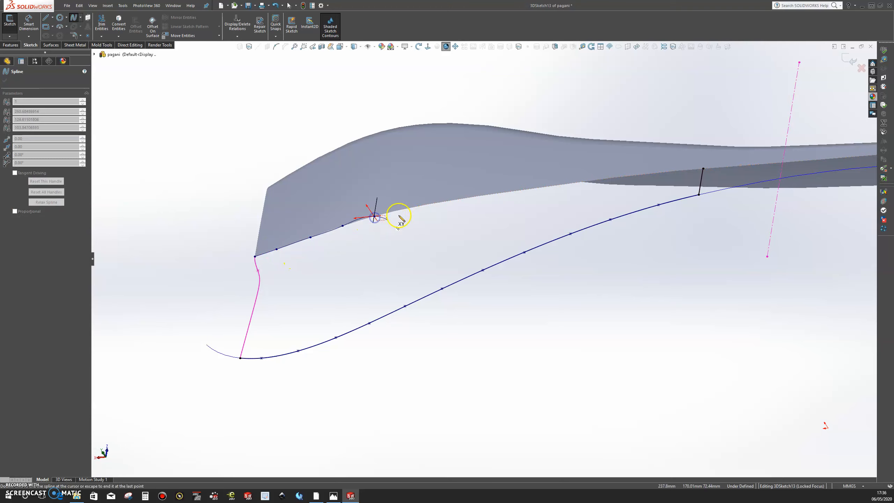
left_click(411, 208)
left_click(451, 201)
left_click(496, 194)
left_click(562, 185)
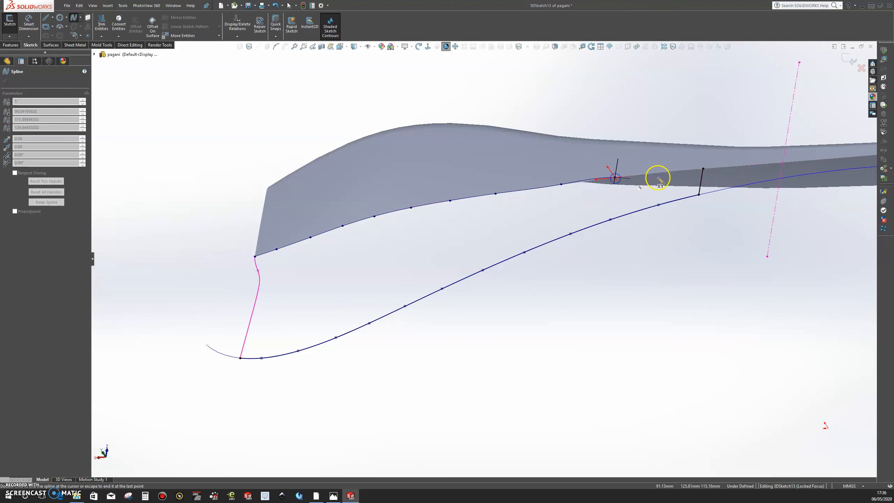
left_click(670, 173)
double_click(703, 169)
Close the loop by tracing the curved rear link with a multi-point spline from the body's corner to the guide curve, and exit the 3D sketch.
middle_click_drag(393, 266, 505, 187)
scroll(539, 275, "down", 4)
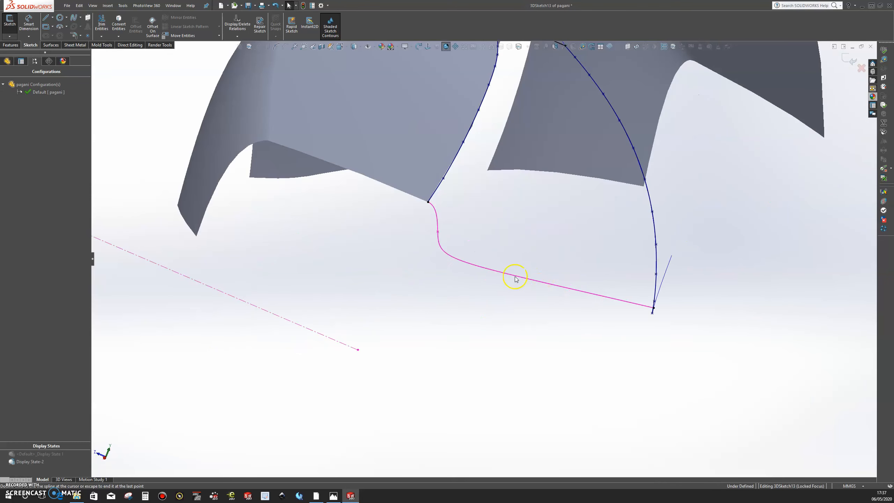
mouse_move(495, 250)
middle_mouse_down()
mouse_move(501, 232)
mouse_move(491, 229)
mouse_move(495, 236)
middle_mouse_up()
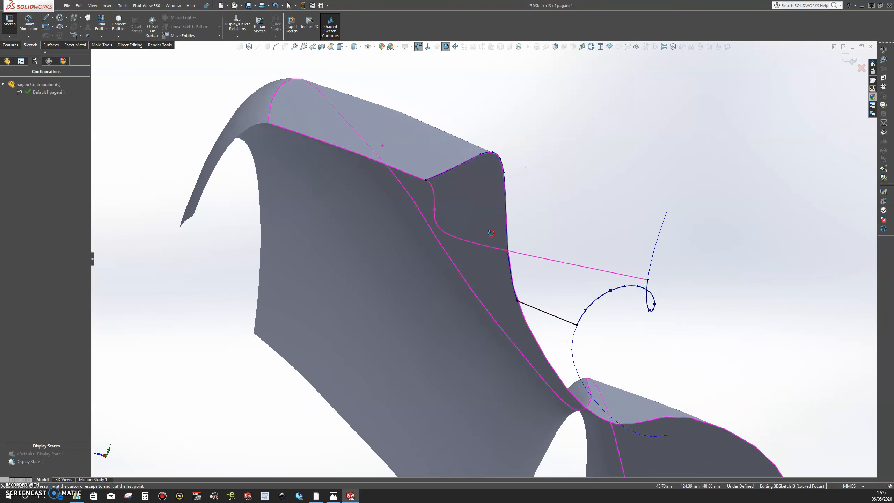
scroll(494, 247, "down", 3)
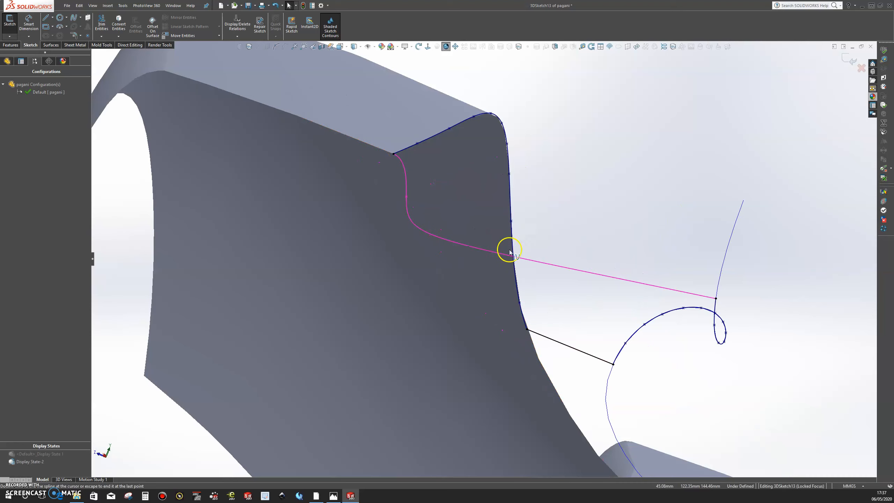
left_click(74, 19)
left_click(397, 154)
scroll(399, 156, "down", 3)
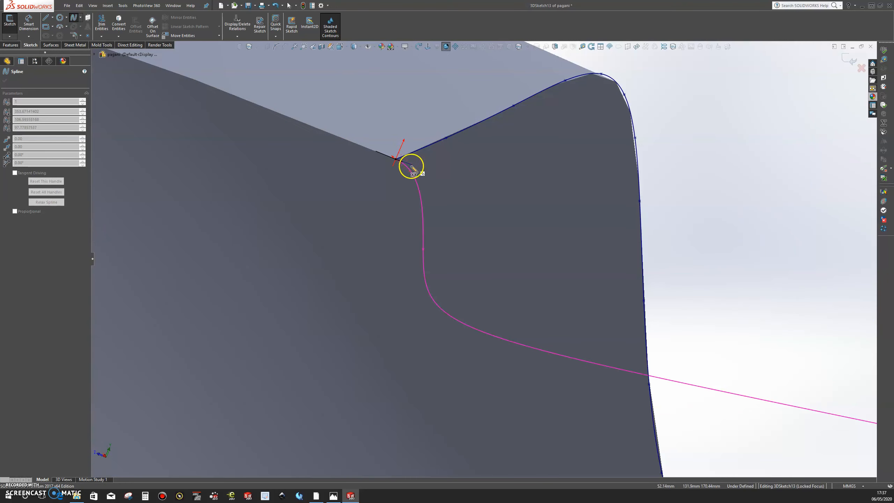
left_click(410, 169)
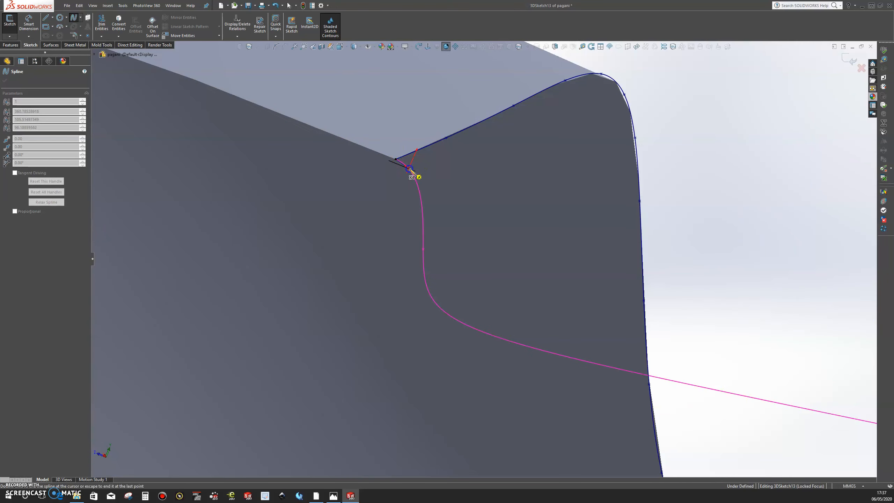
left_click(421, 201)
left_click(425, 231)
left_click(425, 272)
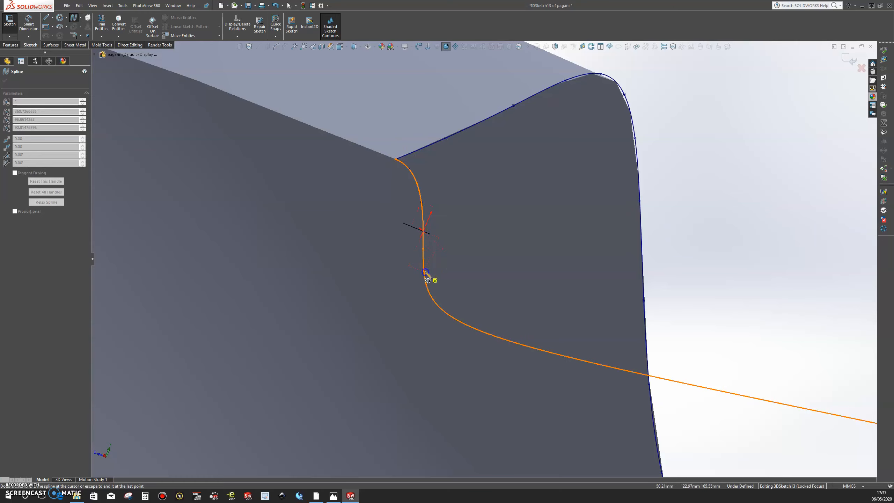
left_click(433, 299)
left_click(459, 319)
left_click(494, 336)
left_click(568, 356)
left_click(684, 360)
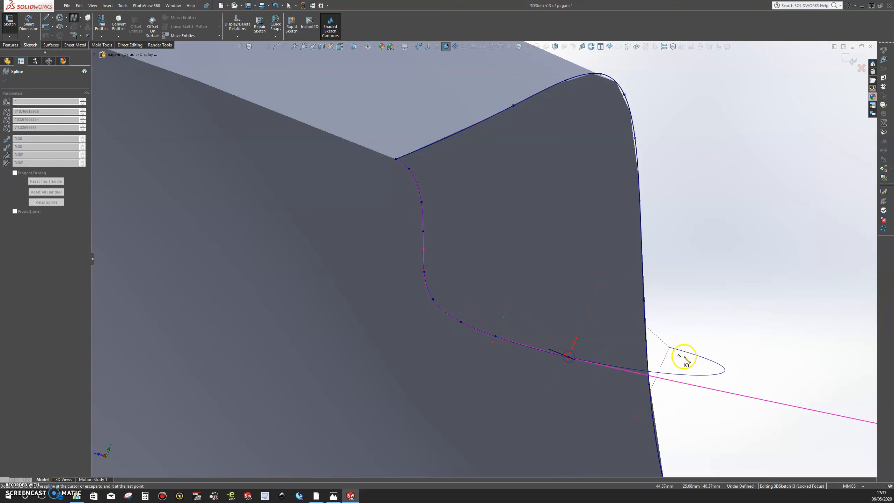
left_click(691, 384)
scroll(694, 368, "up", 2)
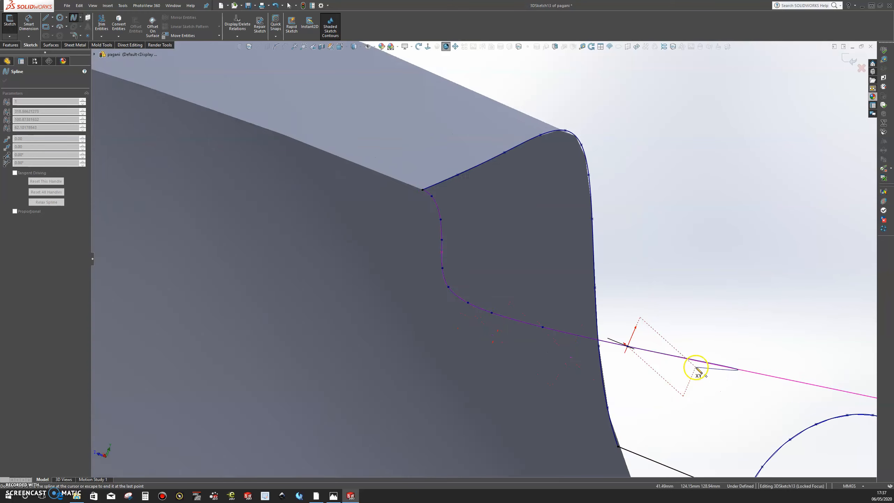
scroll(690, 359, "up", 3)
scroll(673, 337, "down", 4)
left_click(479, 279)
left_click(553, 294)
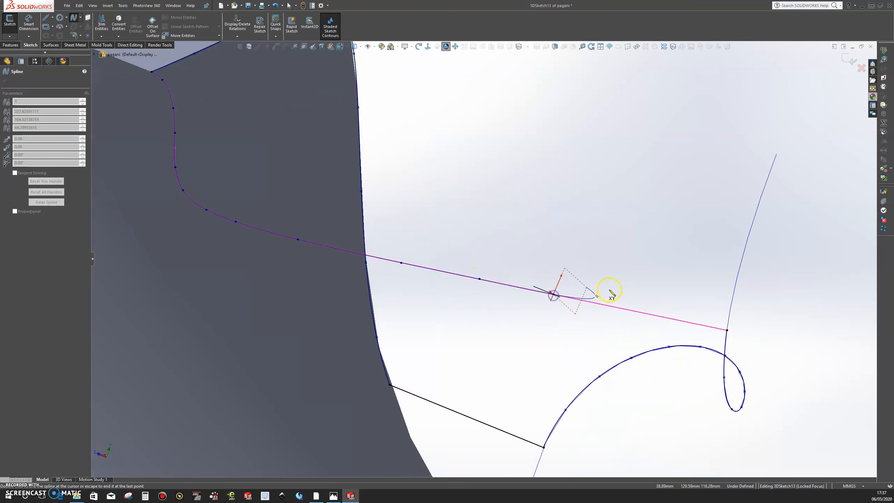
left_click(620, 309)
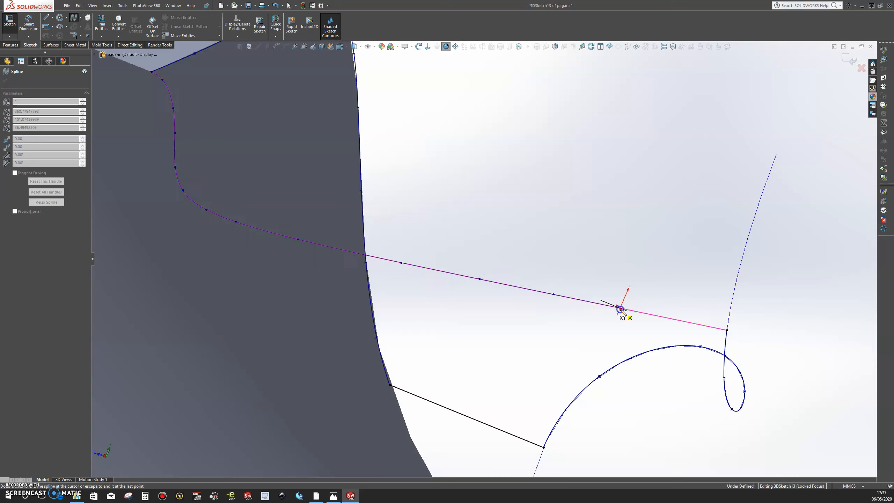
left_click(668, 318)
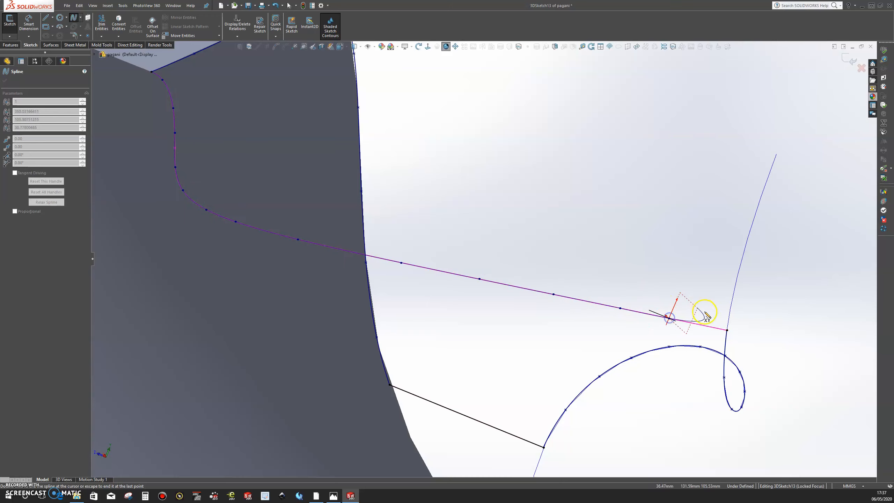
double_click(727, 330)
middle_click_drag(505, 62, 434, 208)
scroll(424, 242, "up", 4)
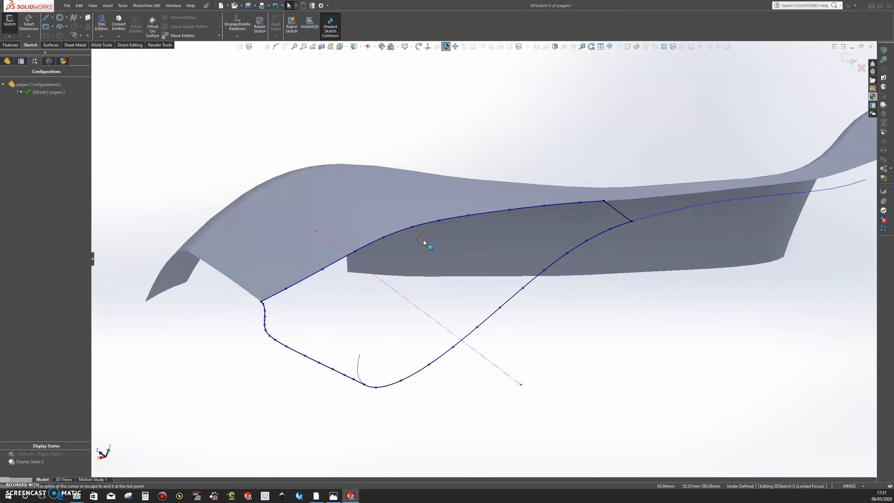
scroll(558, 180, "down", 1)
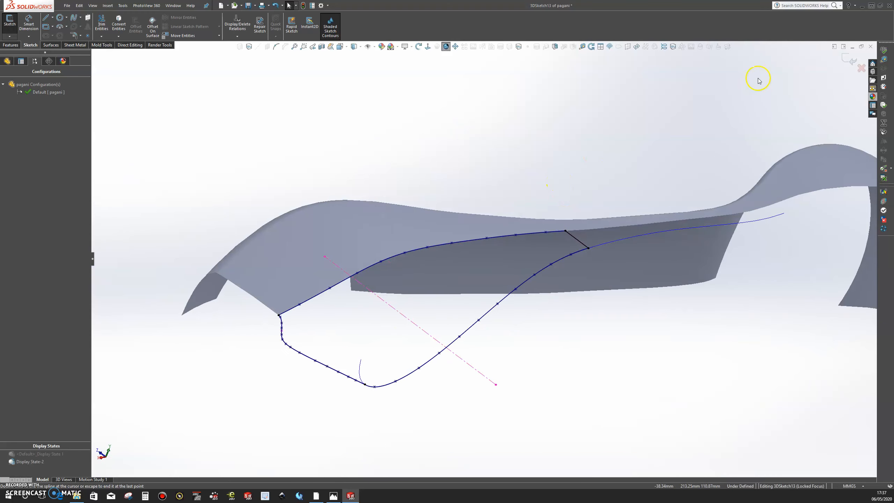
left_click(849, 61)
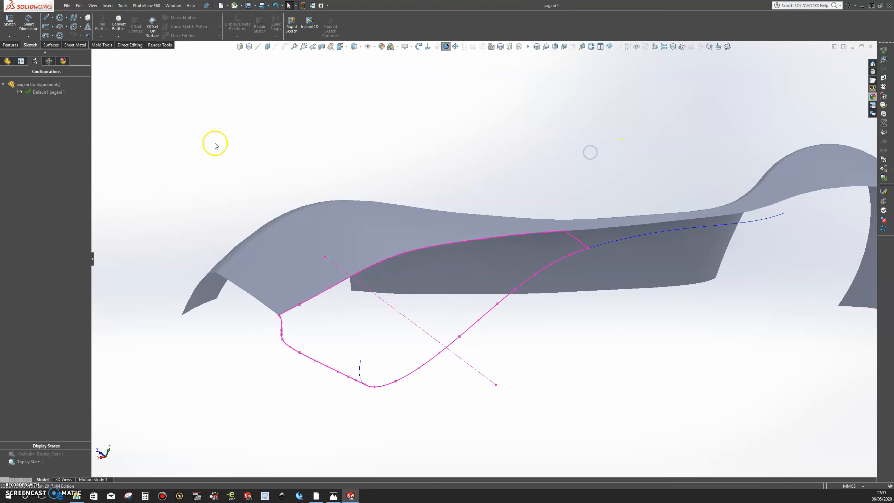
Create a Filled Surface with the closed spline loop 3DSketch13 as the patch boundary and Contact edge setting.
left_click(51, 45)
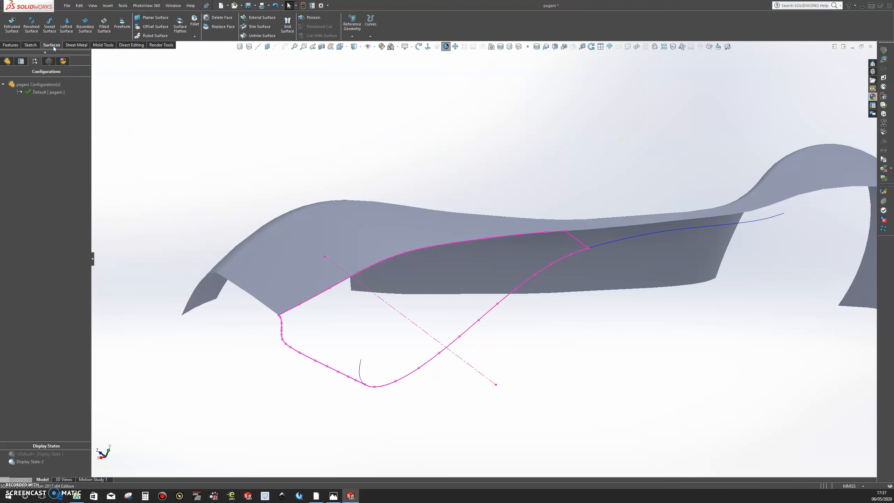
left_click(104, 23)
left_click(94, 54)
left_click(136, 255)
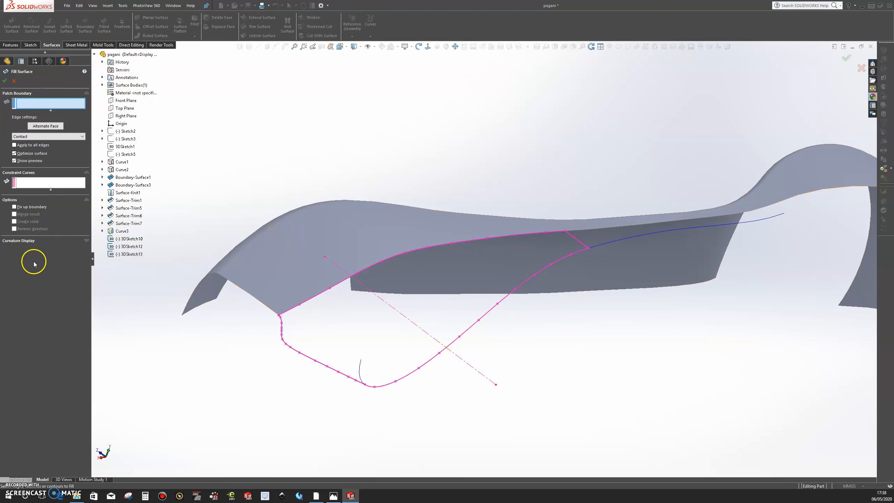
left_click(131, 254)
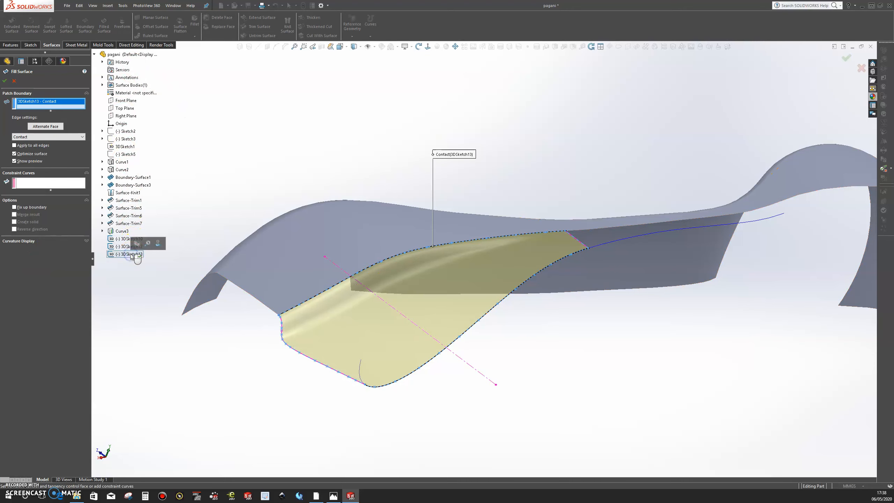
left_click(5, 81)
middle_click_drag(388, 136, 342, 171)
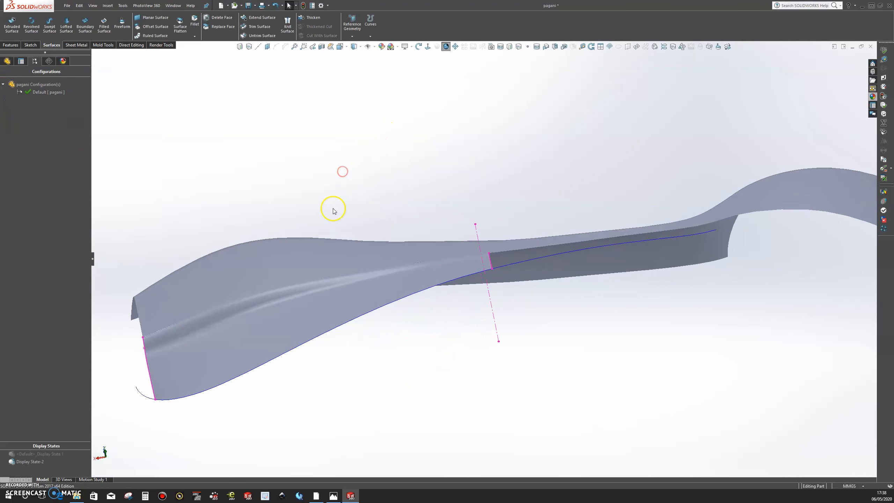
scroll(333, 210, "up", 3)
middle_click_drag(333, 214, 373, 167)
scroll(449, 292, "down", 6)
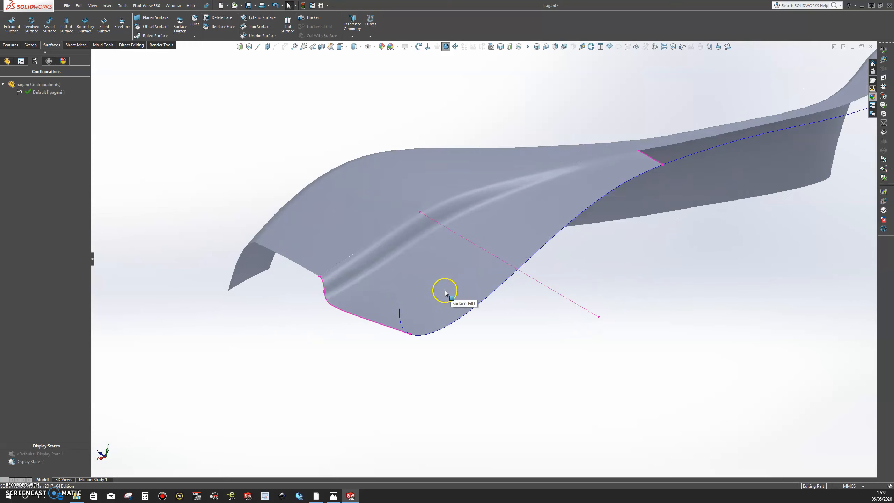
Knit the trimmed body surface Surface-Trim7 and the filled surface Surface-Fill1 into one surface with gap control enabled.
scroll(445, 293, "down", 1)
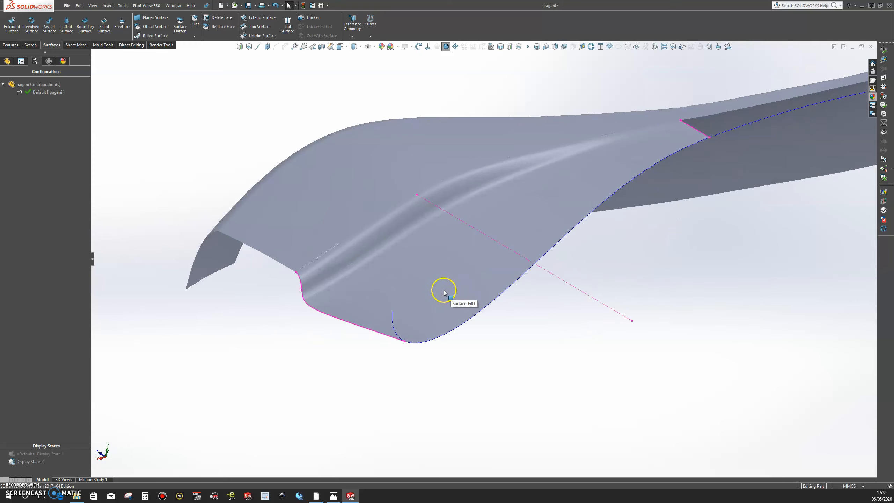
left_click(287, 24)
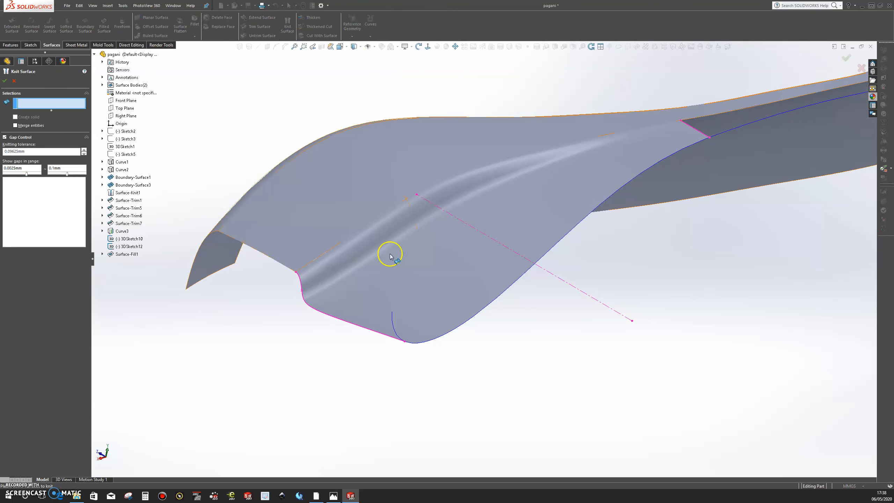
left_click(352, 201)
left_click(394, 273)
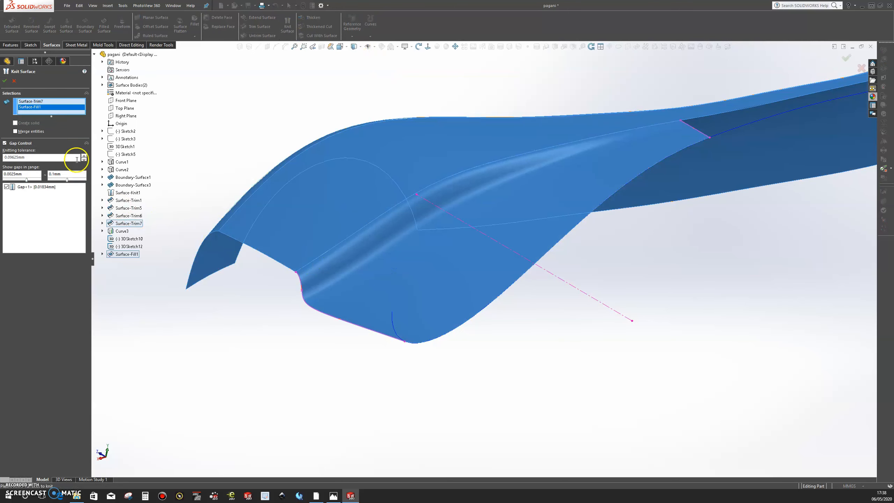
left_click(5, 80)
left_click(261, 106)
Compare the knitted body surface with the Pagani reference photo in Photos, checking the shape of the front fender and crease.
middle_click_drag(470, 218, 325, 209)
left_click(415, 313)
scroll(414, 311, "up", 2)
middle_click_drag(424, 317, 421, 320)
left_click(333, 495)
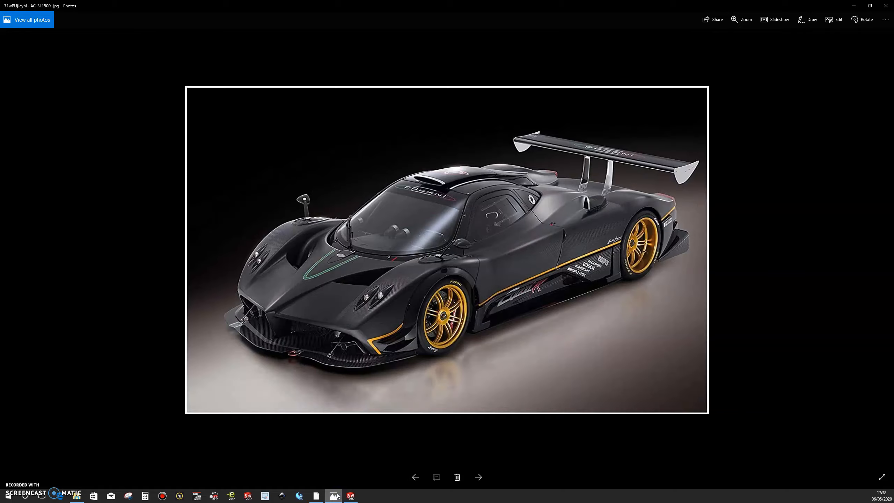
left_click(334, 496)
left_click(334, 496)
left_click(334, 496)
left_click(334, 496)
left_click(335, 495)
middle_click_drag(420, 394, 462, 364)
scroll(495, 395, "down", 6)
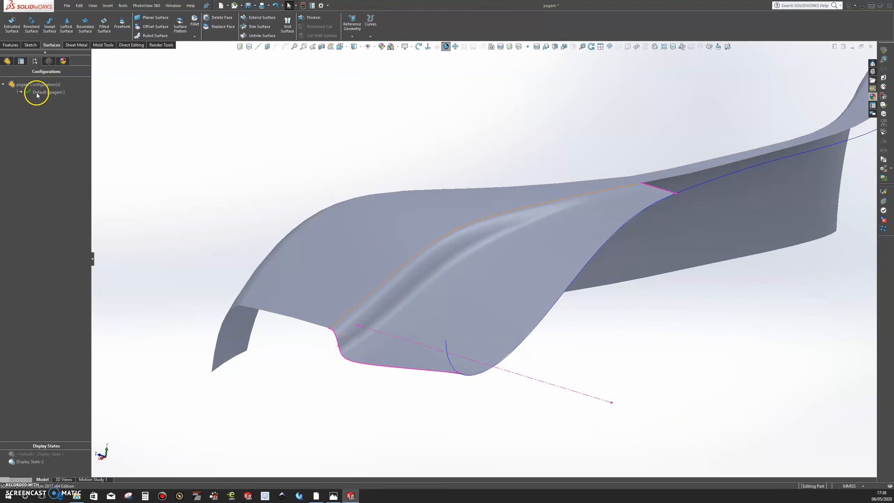
Open the front profile sketch 3DSketch10 for editing and orient the model to the Right view.
left_click(5, 61)
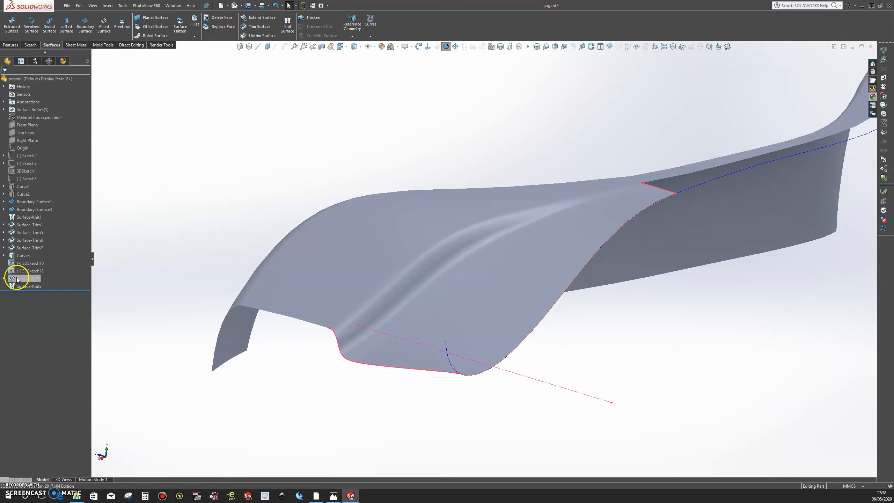
left_click(3, 278)
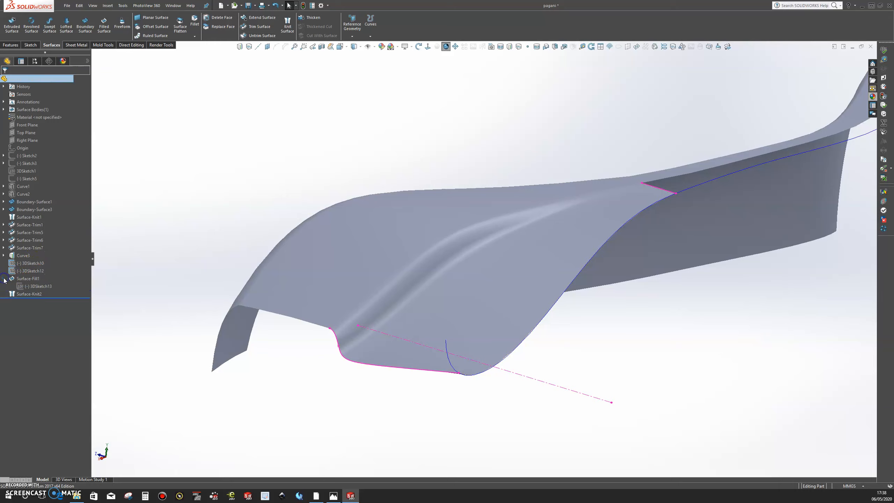
left_click(26, 280)
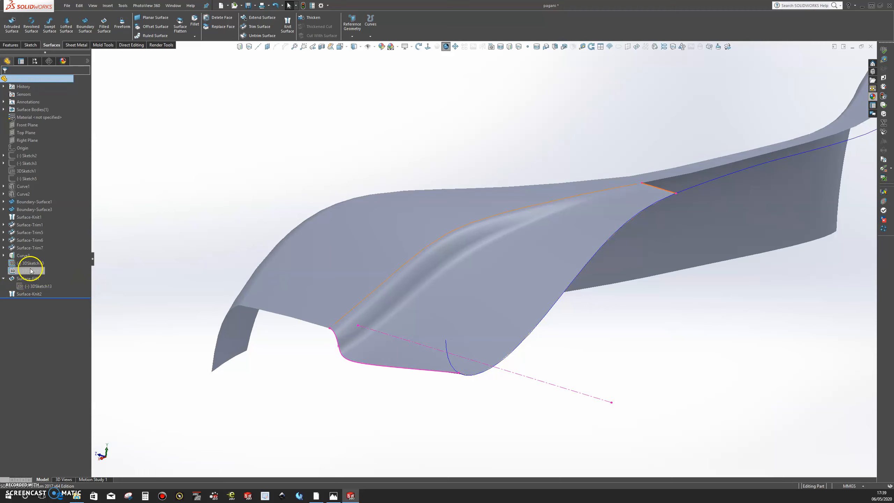
left_click(30, 263)
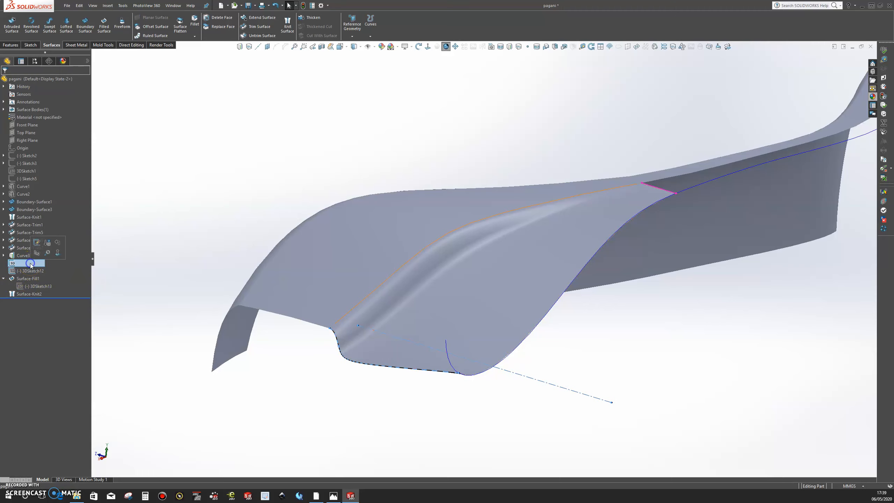
left_click(39, 246)
left_click(428, 49)
left_click(418, 46)
left_click_drag(634, 165, 574, 176)
key("space")
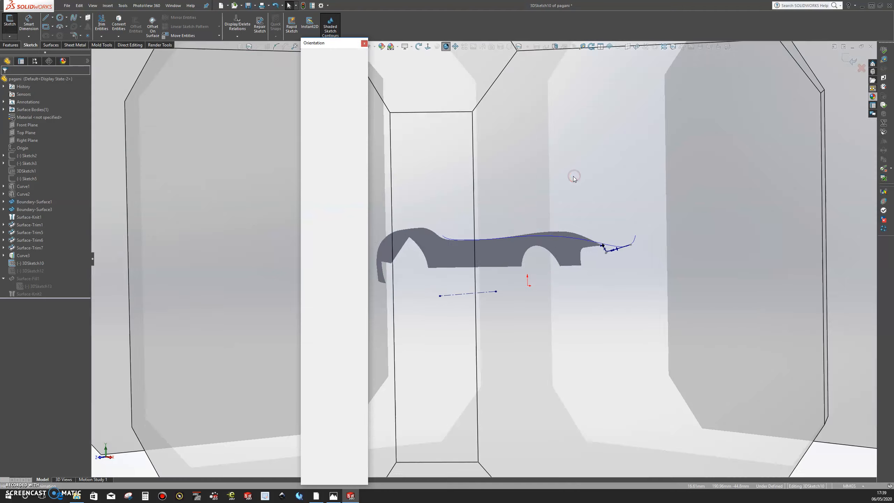
left_click(591, 225)
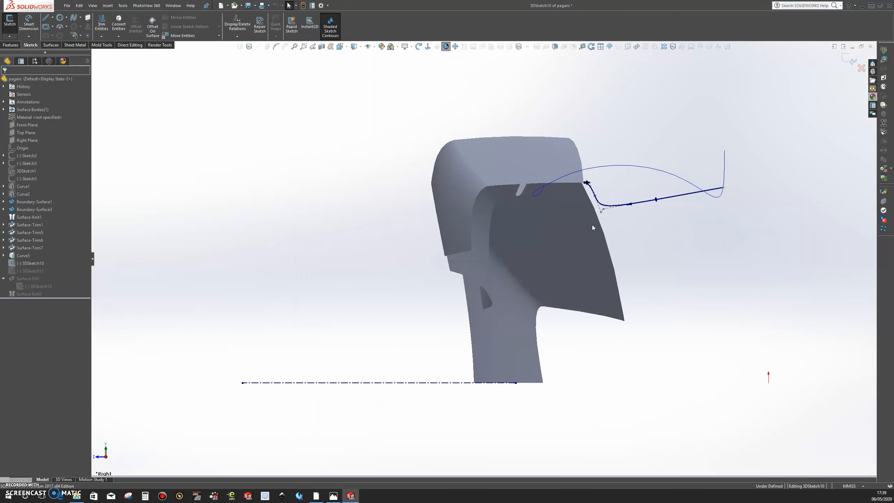
Lower the profile spline's two bend control points to about Y 84.0, Z 86.9 and Y 87.1, Z 85.9, and exit the sketch.
scroll(684, 210, "down", 3)
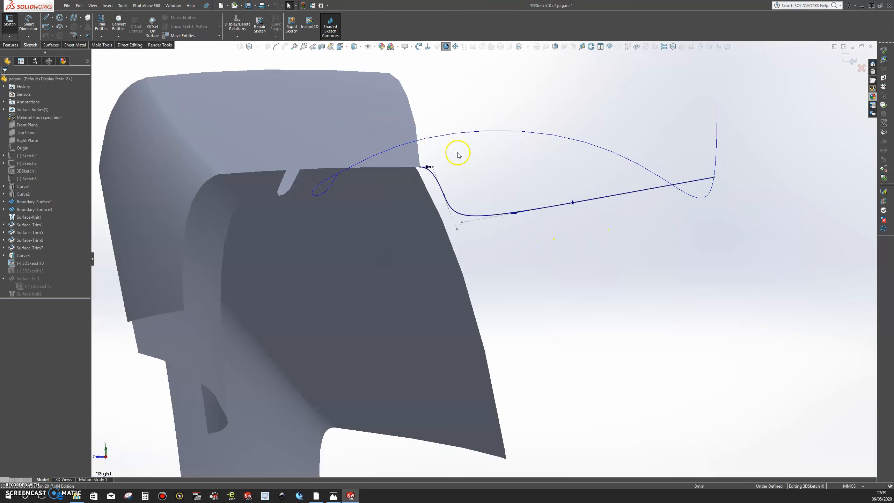
scroll(457, 155, "down", 5)
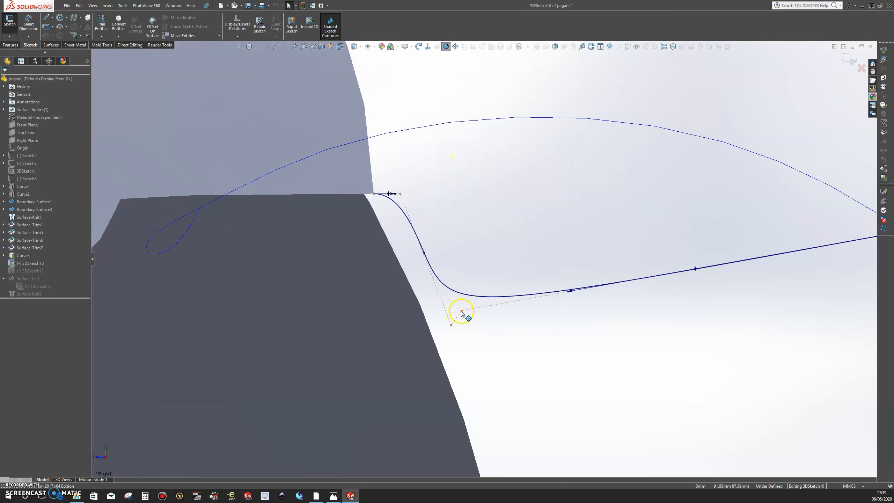
left_click(461, 311)
left_click_drag(461, 311, 465, 377)
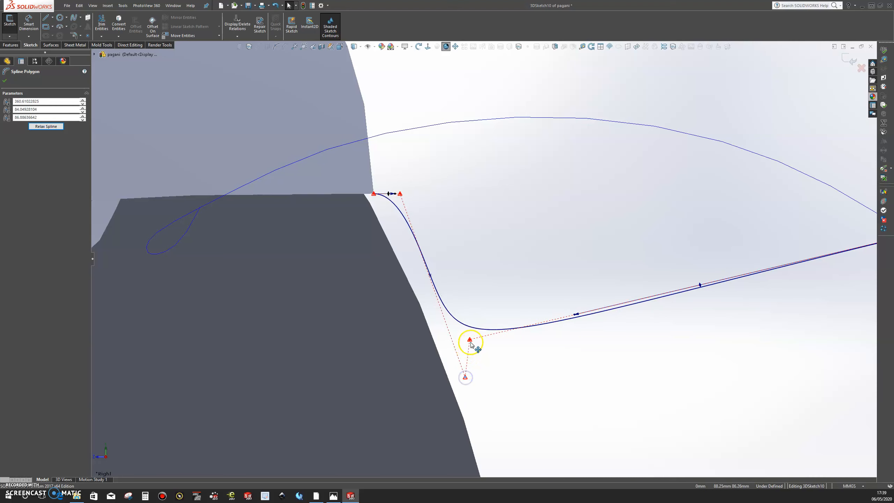
left_click_drag(471, 343, 474, 352)
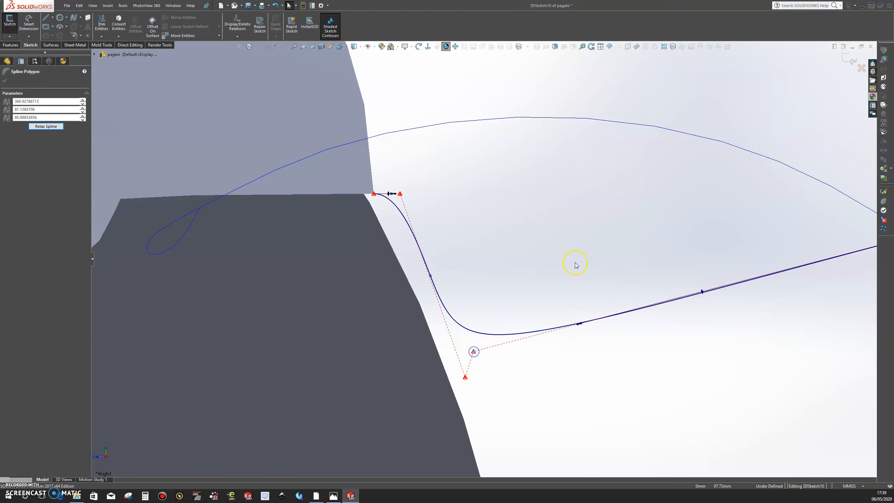
left_click(852, 64)
Examine the rebuilt front surface and its deeper crease from several angles along the whole body.
key("z")
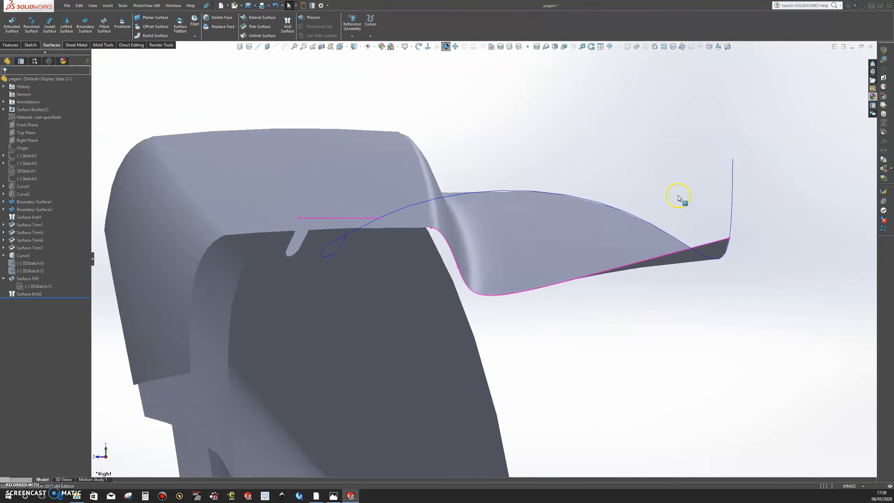
middle_click_drag(644, 225, 465, 206)
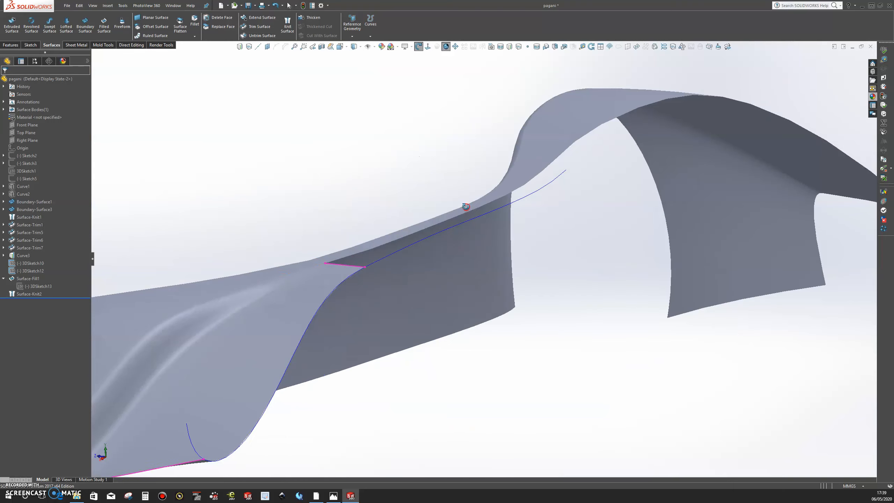
key("z")
middle_click_drag(345, 242, 257, 237)
scroll(350, 211, "down", 5)
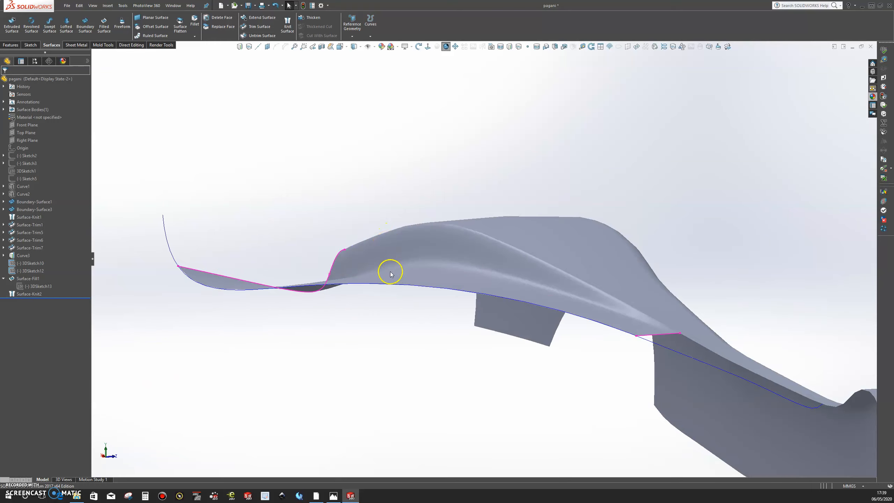
scroll(440, 254, "up", 3)
middle_click_drag(437, 256, 600, 270)
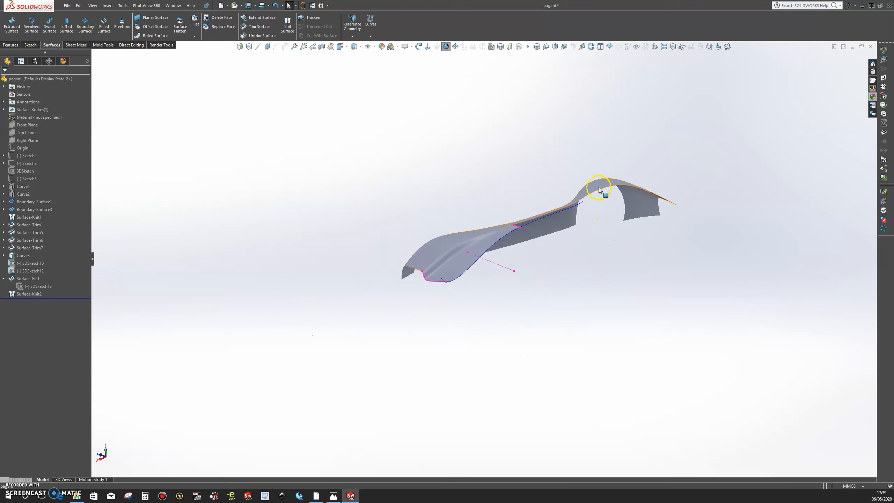
scroll(576, 203, "down", 4)
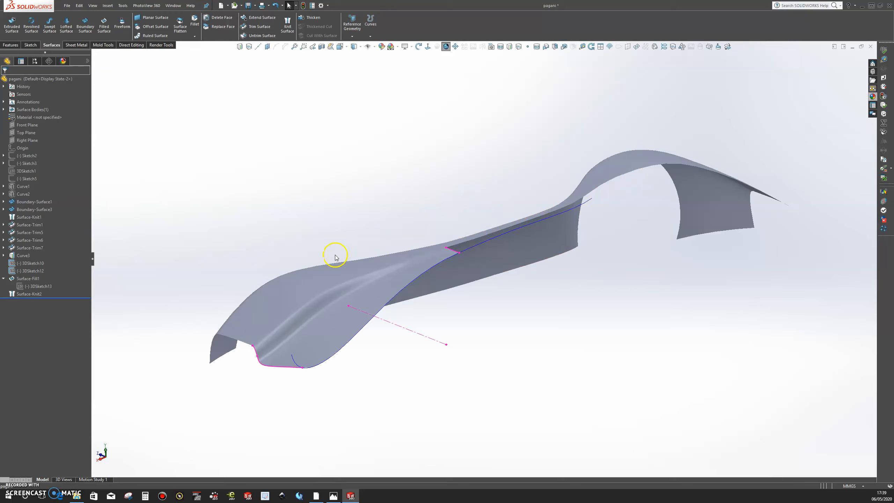